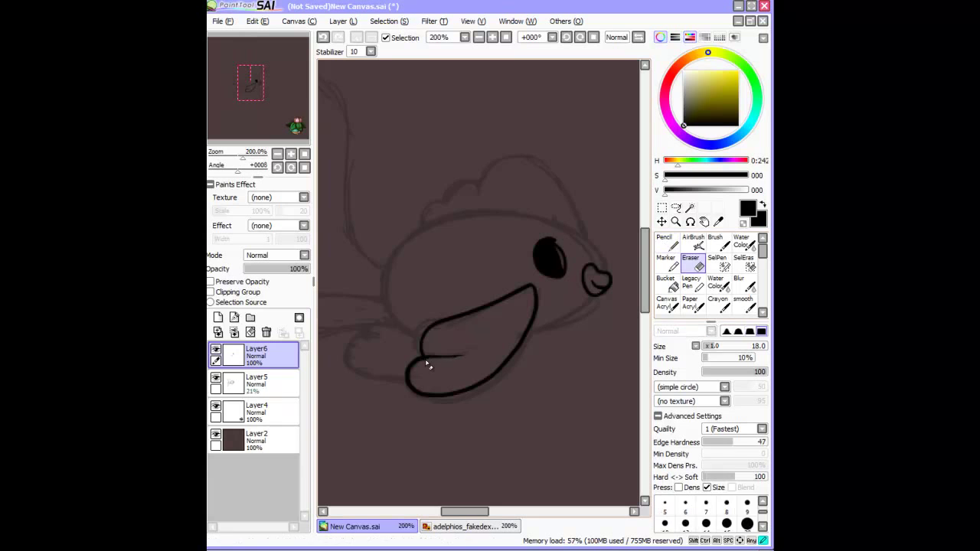
Finish inking the pectoral fin's crease and the belly line, and trace the upper tail fin's outline over the sketch
left_click_drag(421, 357, 449, 355)
key("ctrl+z")
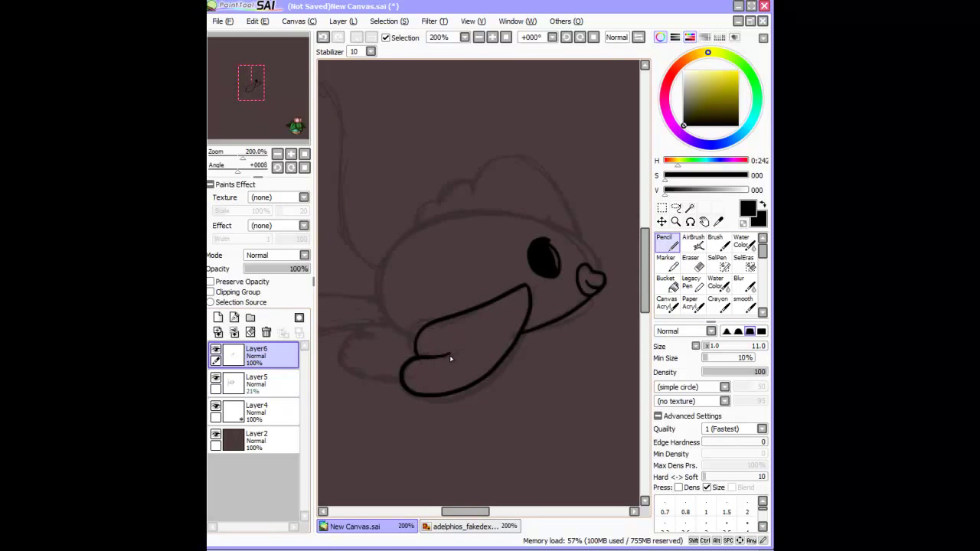
left_click_drag(490, 511, 469, 513)
left_click_drag(520, 290, 386, 247)
key("ctrl+z")
key("ctrl+z")
key("ctrl+z")
key("ctrl+y")
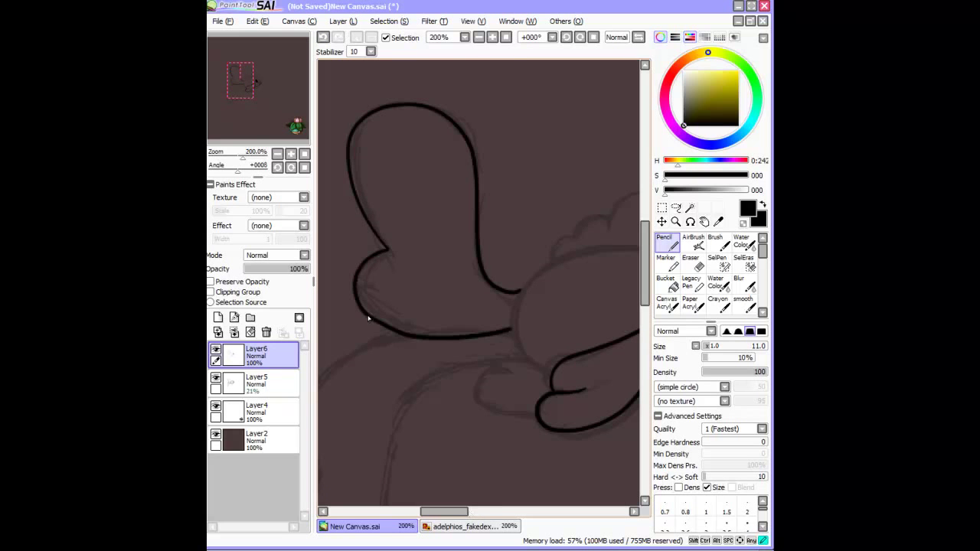
Ink the fish's back line from the tail base to the mouth, redoing the strokes until they follow the sketch
scroll(368, 318, "right", 3)
key("ctrl+y")
key("ctrl+z")
scroll(368, 318, "right", 3)
key("ctrl+y")
key("ctrl+z")
key("ctrl+y")
key("ctrl+z")
left_click_drag(383, 261, 573, 299)
key("ctrl+z")
key("ctrl+y")
key("ctrl+z")
key("ctrl+y")
key("ctrl+z")
key("h")
key("ctrl+y")
key("ctrl+z")
key("ctrl+y")
key("ctrl+z")
key("ctrl+y")
key("h")
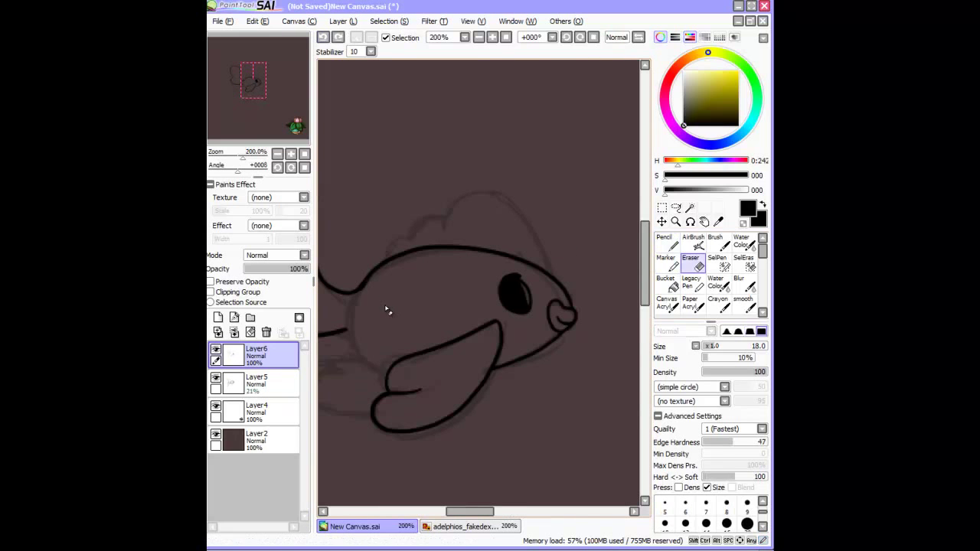
Ink the lower tail fin's outline and the small far-side fin beneath the body
key("e")
key("n")
left_click_drag(360, 301, 590, 156)
left_click_drag(535, 229, 448, 221)
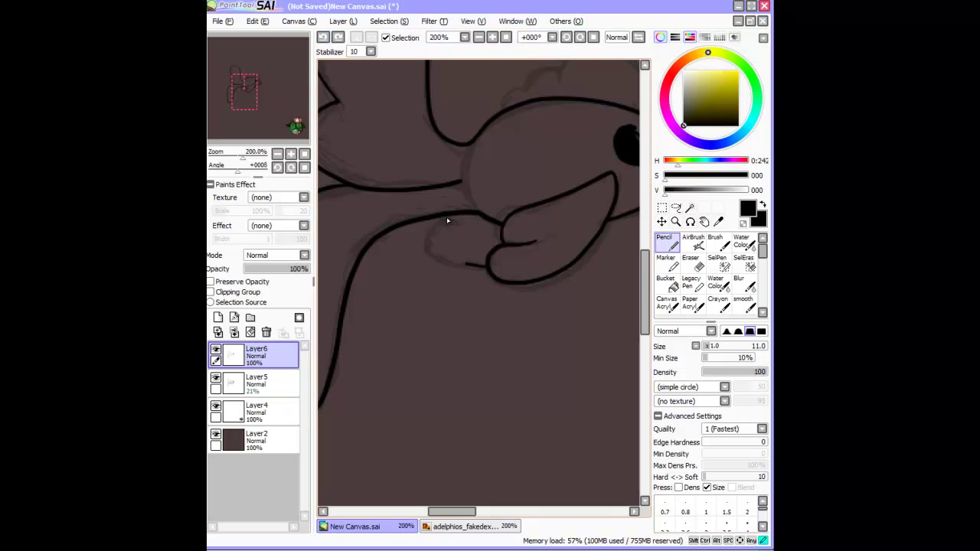
left_click_drag(458, 216, 487, 271)
Hide the Layer5 sketch and clean up the lines where the small far-side fin meets the tail
left_click(215, 377)
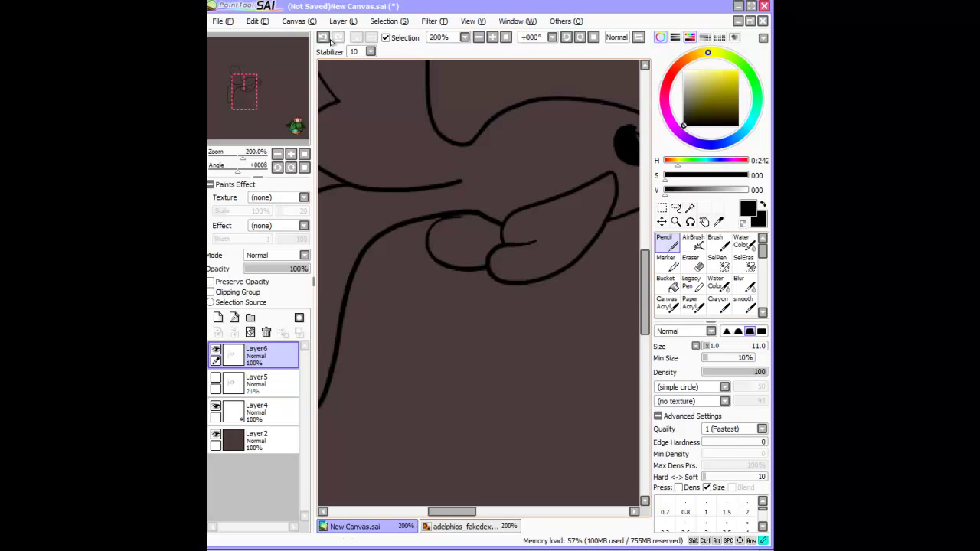
key("e")
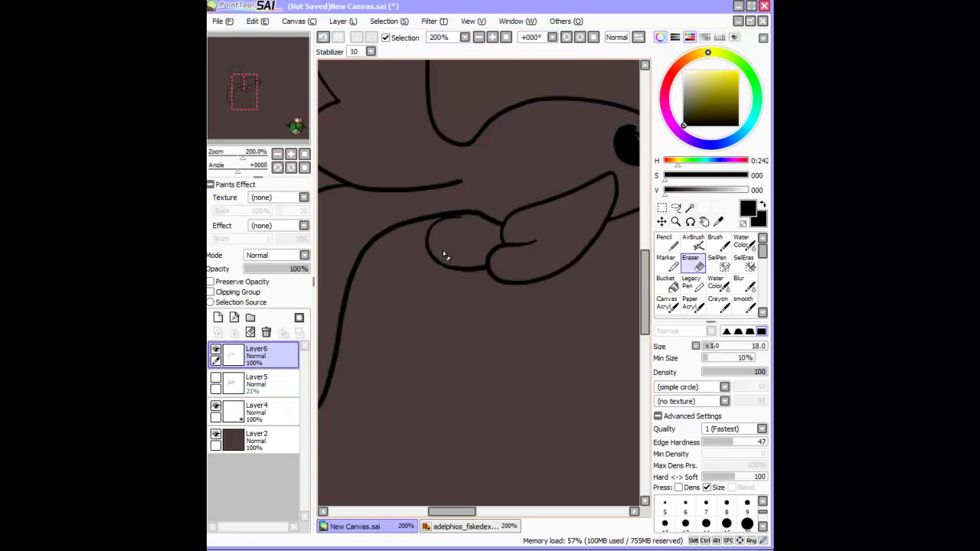
scroll(444, 255, "right", 2)
left_click_drag(451, 224, 434, 226)
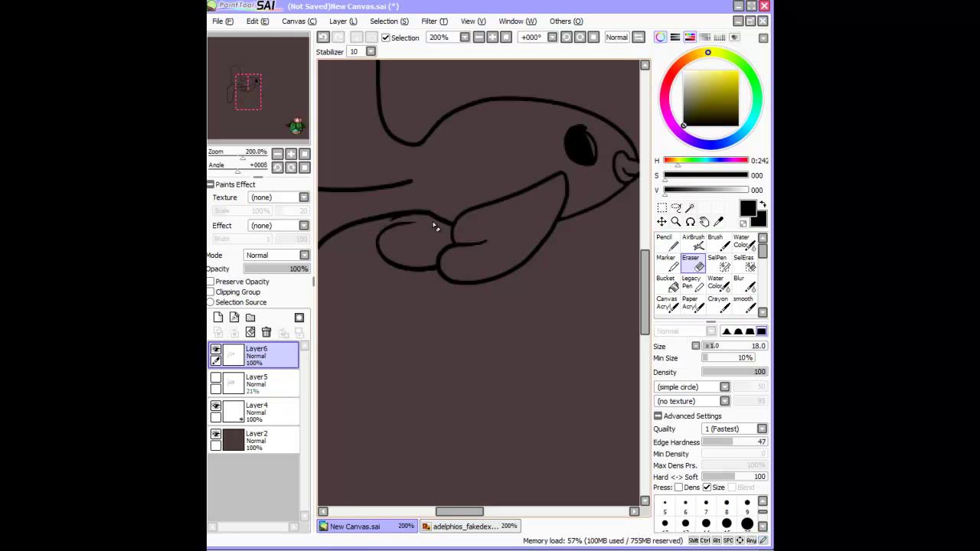
key("n")
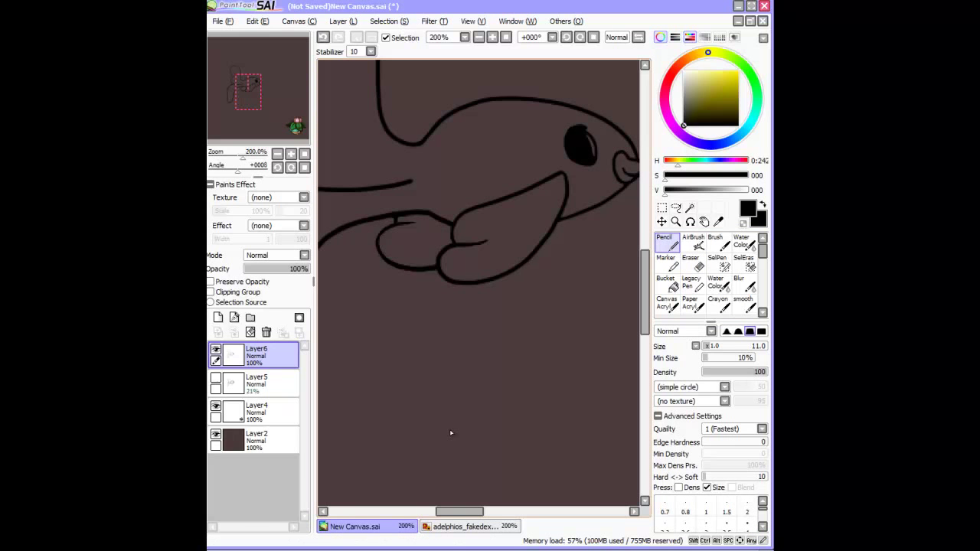
scroll(450, 433, "left", 2)
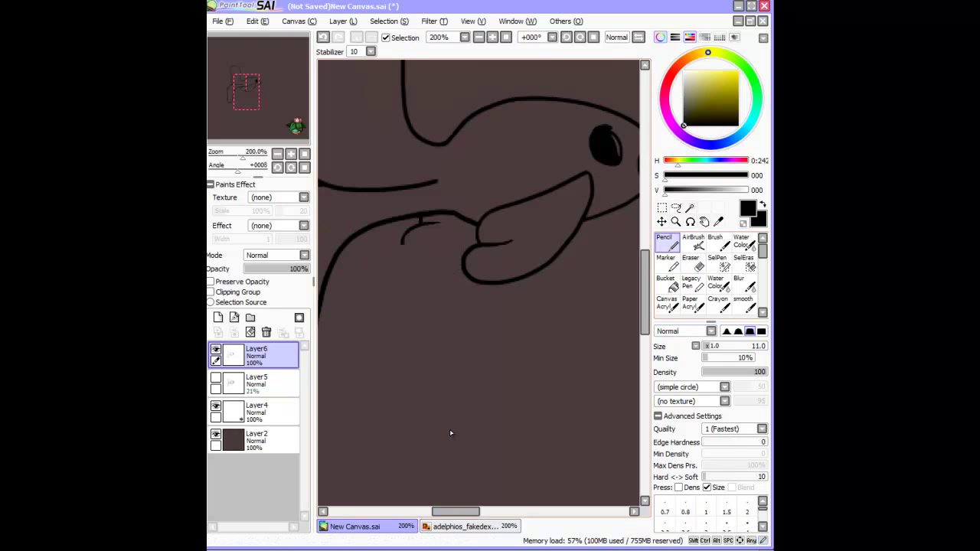
Show the sketch again and ink the scalloped dorsal fin along the fish's back on Layer6
key("ctrl+h")
key("ctrl+h")
scroll(402, 245, "up", 4)
scroll(401, 246, "right", 2)
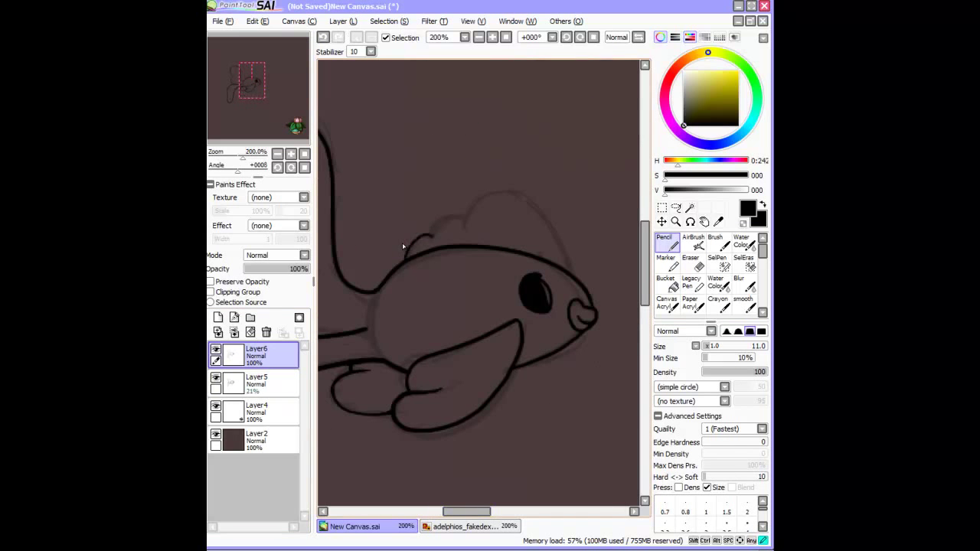
key("ctrl+z")
key("ctrl+y")
key("e")
key("n")
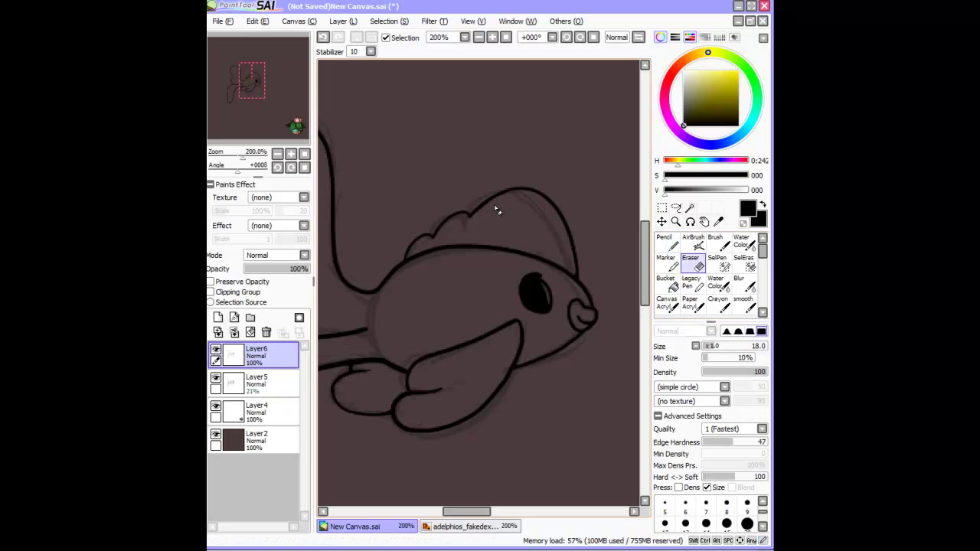
Clear the sketch from Layer5 and set the layer's opacity to 100%
key("ctrl+h")
scroll(494, 203, "down", 2)
key("e")
scroll(421, 230, "up", 2)
key("Page_Down")
key("ctrl+h")
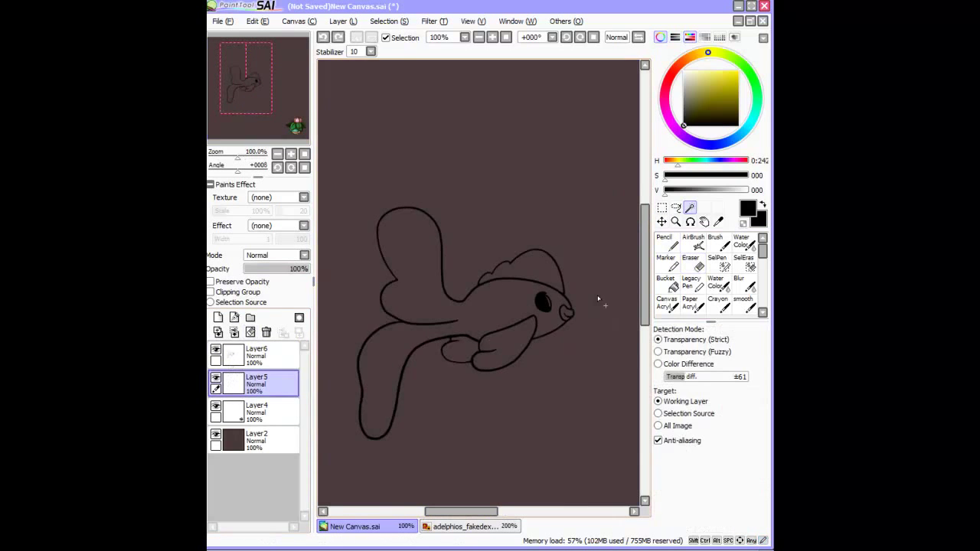
Use a Magic Wand selection around the Layer6 outline to fill the whole fish with pale yellow on Layer5
key("Page_Up")
key("n")
key("Page_Down")
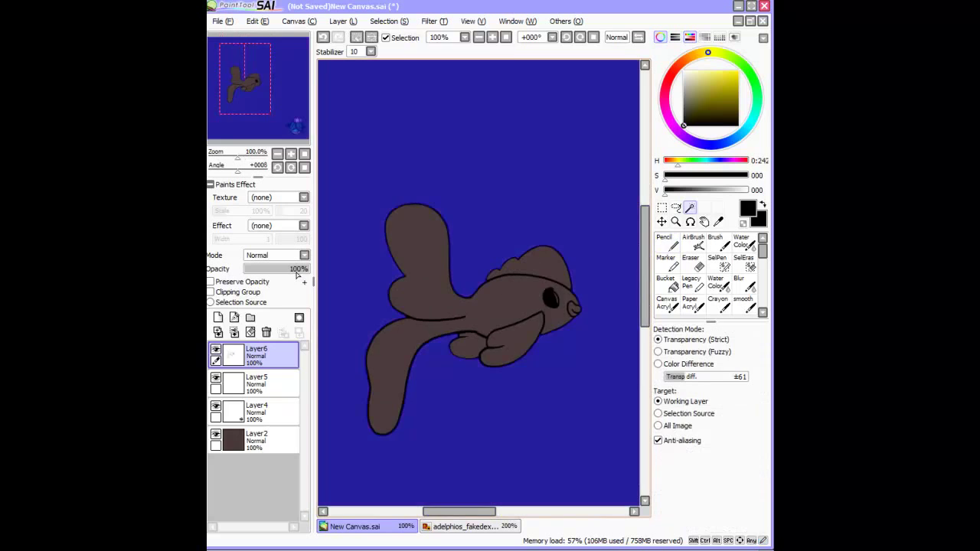
key("ctrl+Tab")
key("ctrl+Tab")
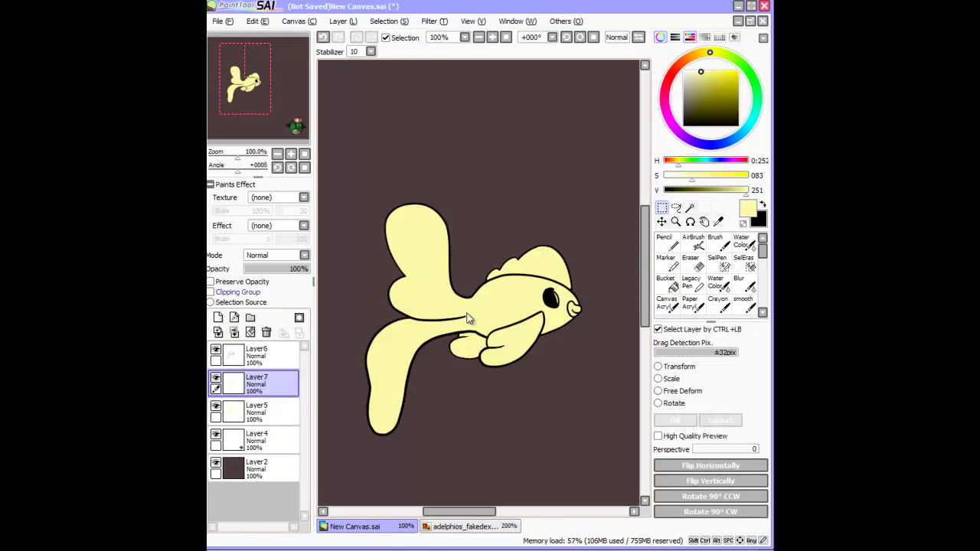
Fill the dorsal fin, pectoral fin and small far-side fin with pink on Layer7
key("ctrl+Tab")
key("ctrl+Tab")
key("ctrl+Tab")
key("ctrl+Tab")
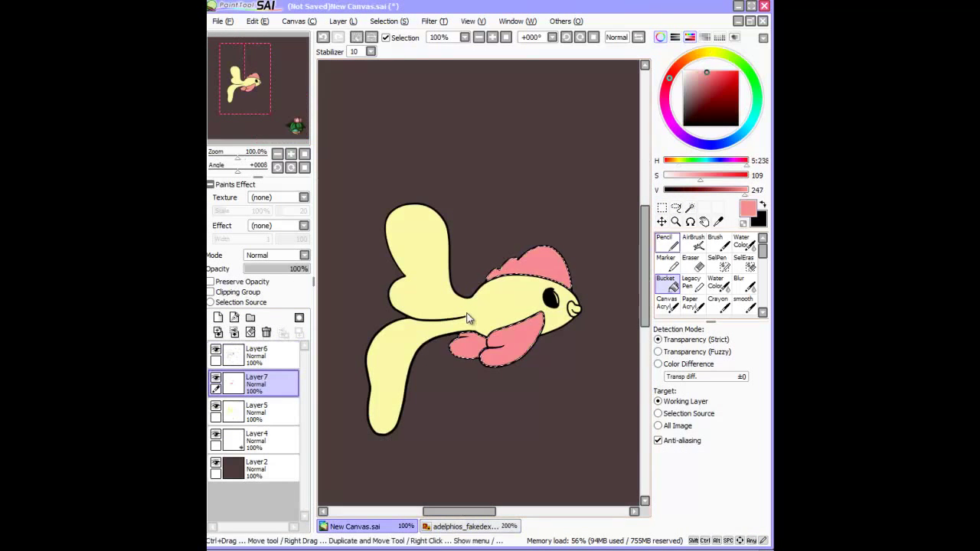
Ink the black line separating the body from the tail on Layer6, and fill the tail with pink on Layer7
key("Page_Up")
key("n")
key("x")
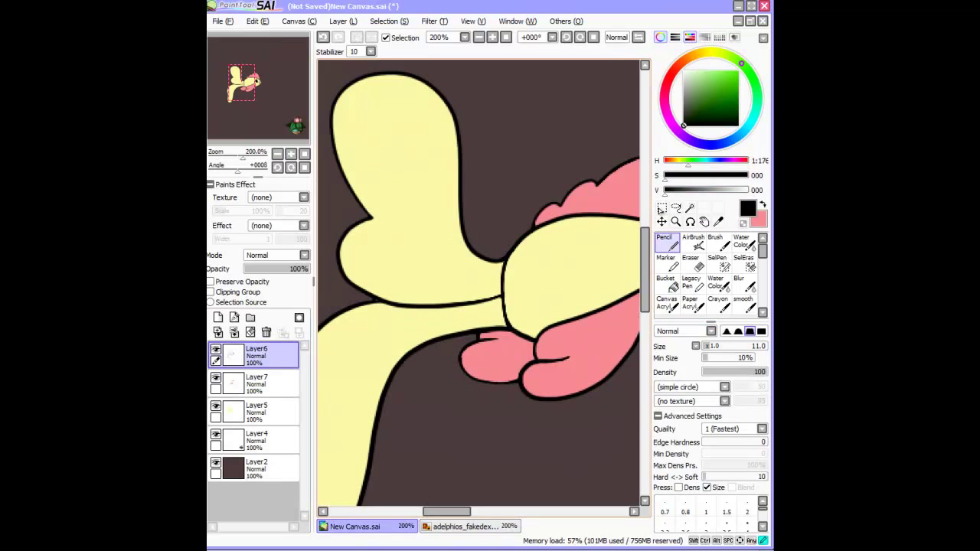
key("Page_Down")
key("x")
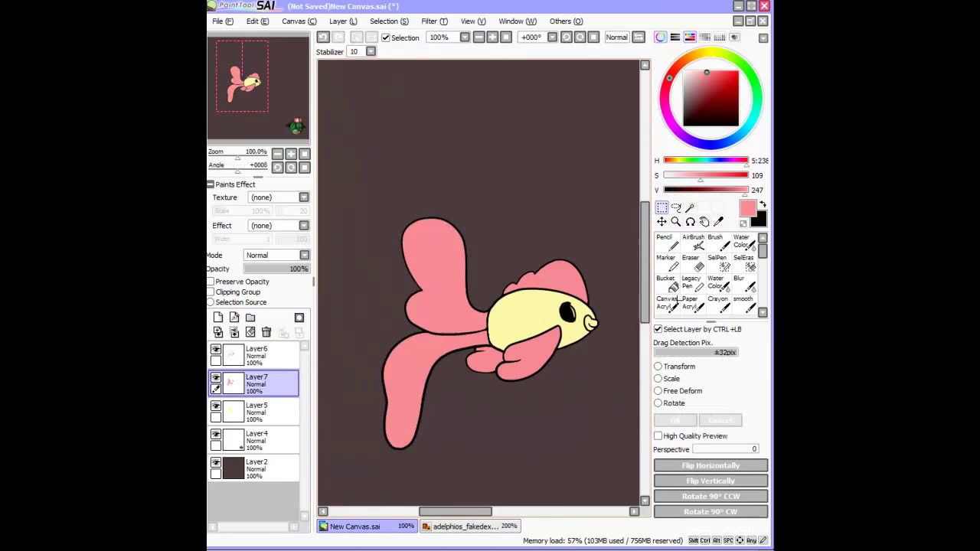
Color the lips pink and add a new layer above the pink fills, with white as the drawing color
key("ctrl+shift+n")
key("n")
key("Page_Up")
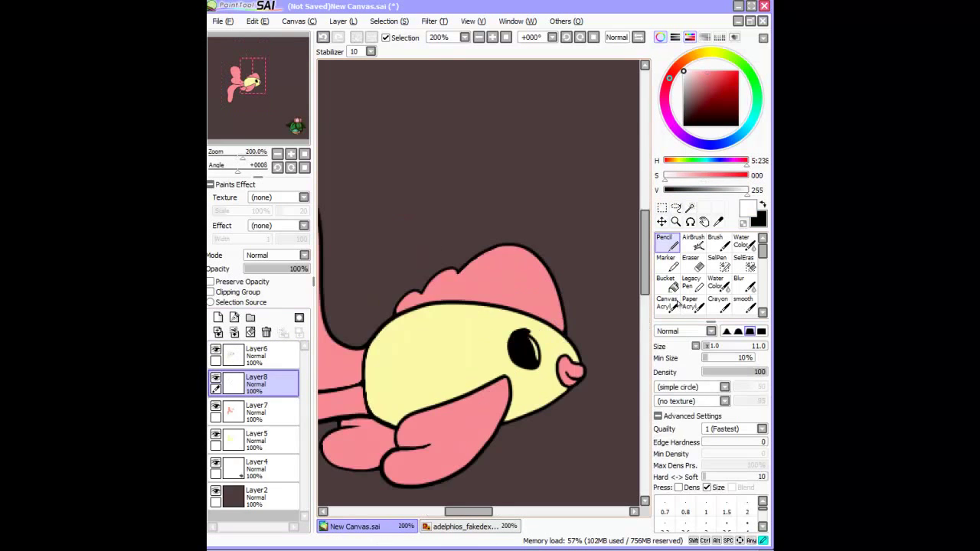
Add a clipping layer above Layer7 and draw pale yellow contour stripes inside the upper tail fin, following the reference sprite
key("Page_Down")
key("ctrl+Tab")
key("Page_Up")
key("ctrl+Tab")
key("ctrl+Tab")
key("ctrl+Tab")
key("e")
scroll(424, 239, "up", 2)
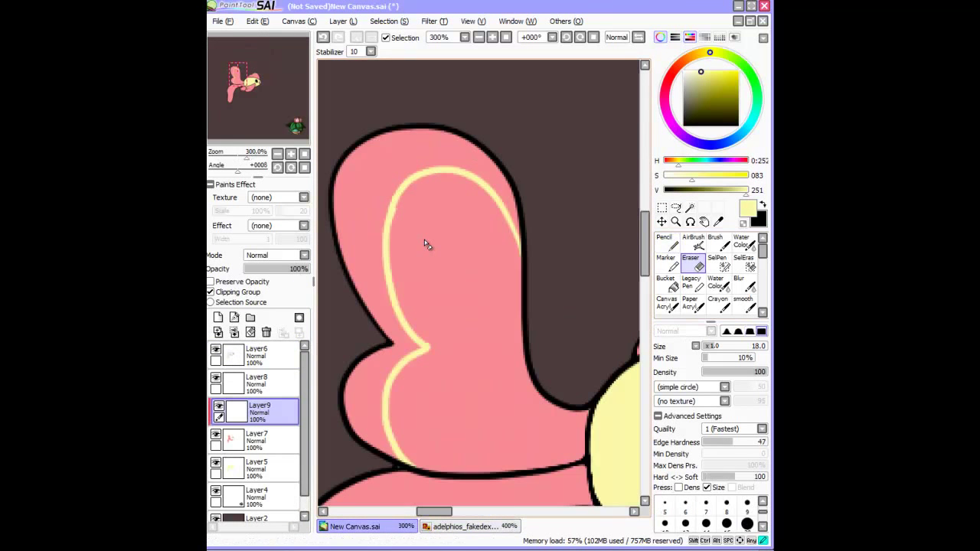
Compare the upper tail stripes with the fish in the adelphios_fakedex reference image and refine the junction between the two lobes
scroll(424, 239, "down", 2)
key("n")
key("ctrl+Tab")
key("ctrl+Tab")
key("ctrl+Tab")
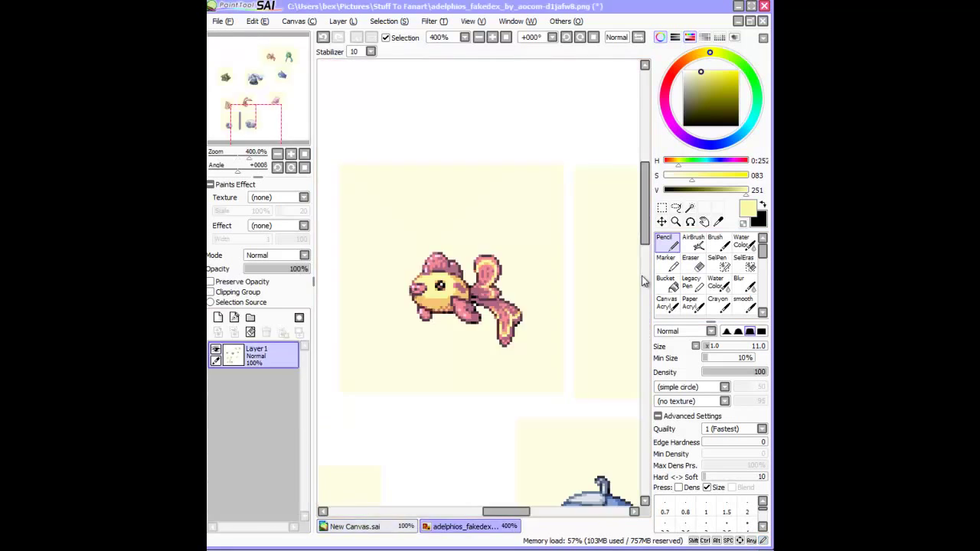
key("ctrl+Tab")
key("ctrl+Tab")
key("ctrl+Tab")
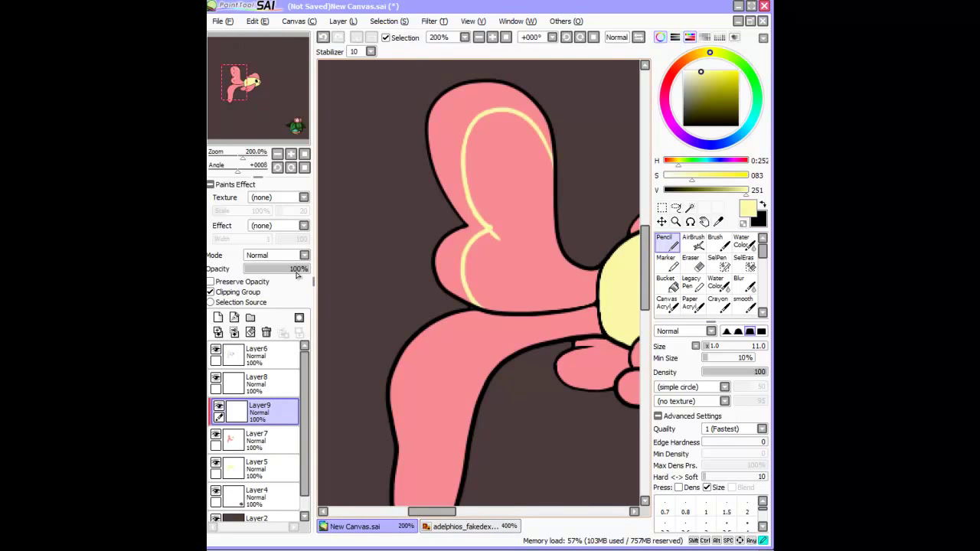
key("ctrl+Tab")
key("ctrl+Tab")
Draw pale yellow stripes inside the lower tail fin on the clipping layer, checking them against the reference sprite
key("e")
key("n")
key("e")
key("n")
left_click(230, 293)
key("ctrl+Tab")
key("ctrl+Tab")
key("ctrl+Tab")
key("ctrl+Tab")
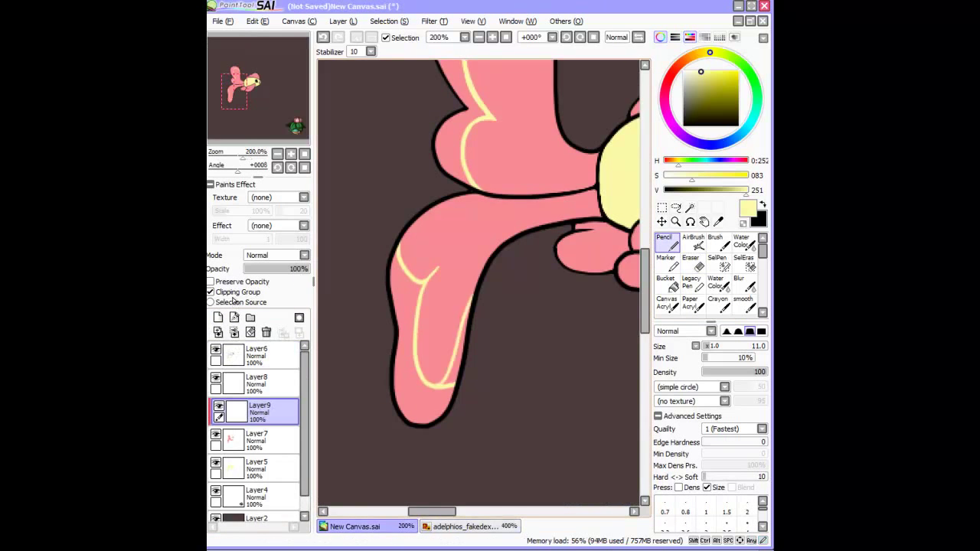
Complete the yellow stripe along the lower tail fin's inner edge, and merge the stripes into Layer7
key("e")
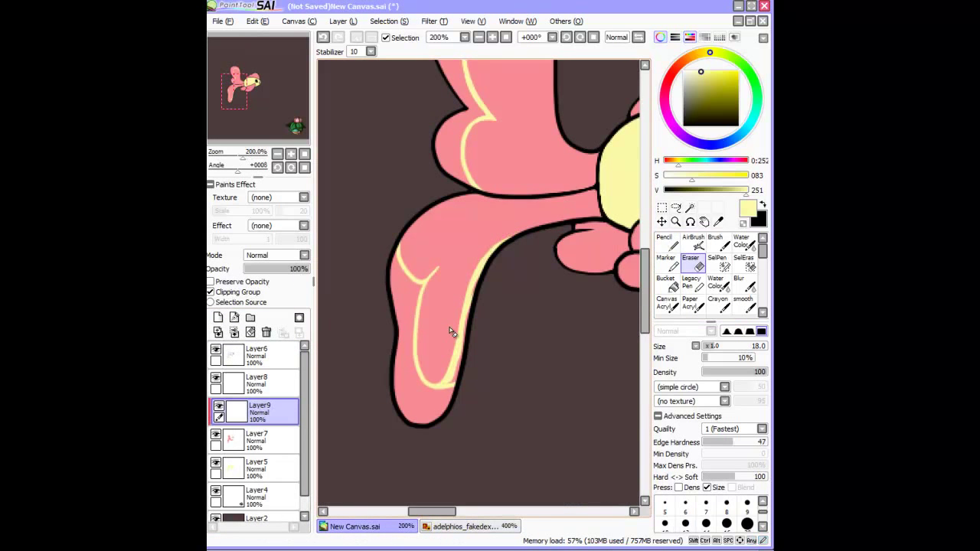
key("n")
key("e")
key("n")
key("ctrl+Tab")
key("ctrl+Tab")
scroll(459, 294, "down", 2)
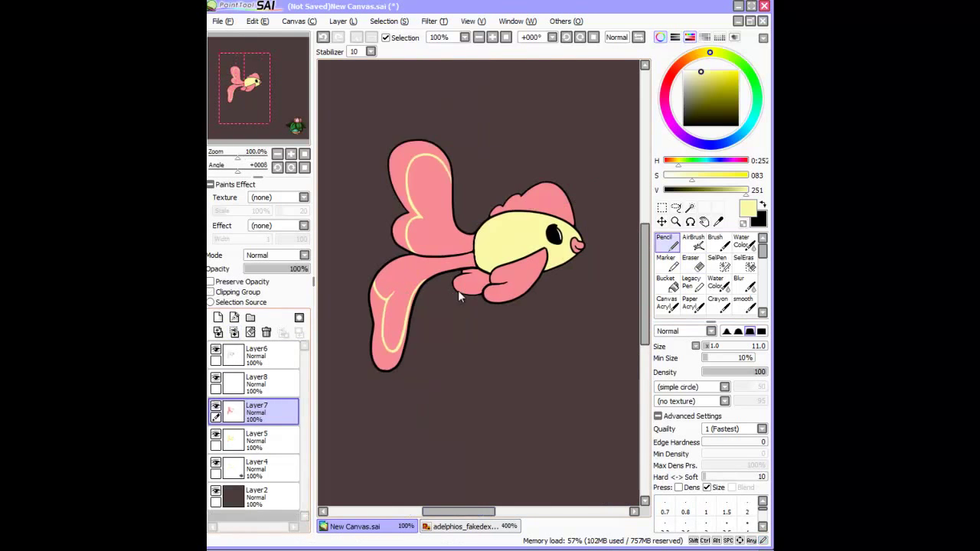
Paint pink spots on the yellow body and shade behind the pectoral fin on a Multiply clipping layer above Layer5
key("ctrl+Tab")
key("ctrl+Tab")
key("ctrl+Tab")
key("ctrl+Tab")
key("ctrl+Tab")
key("ctrl+Tab")
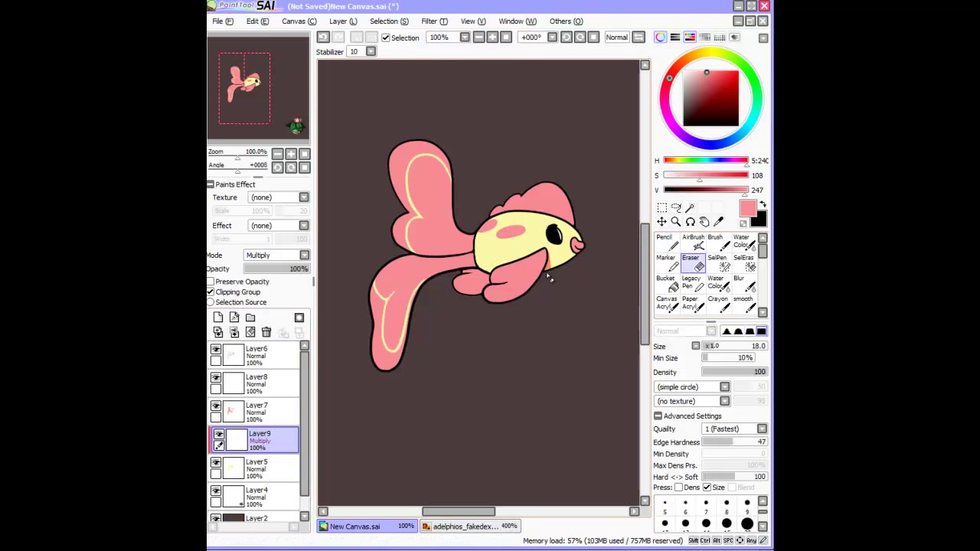
Refine the Multiply shading behind the pectoral fin and around the mouth
scroll(549, 271, "up", 2)
key("ctrl+z")
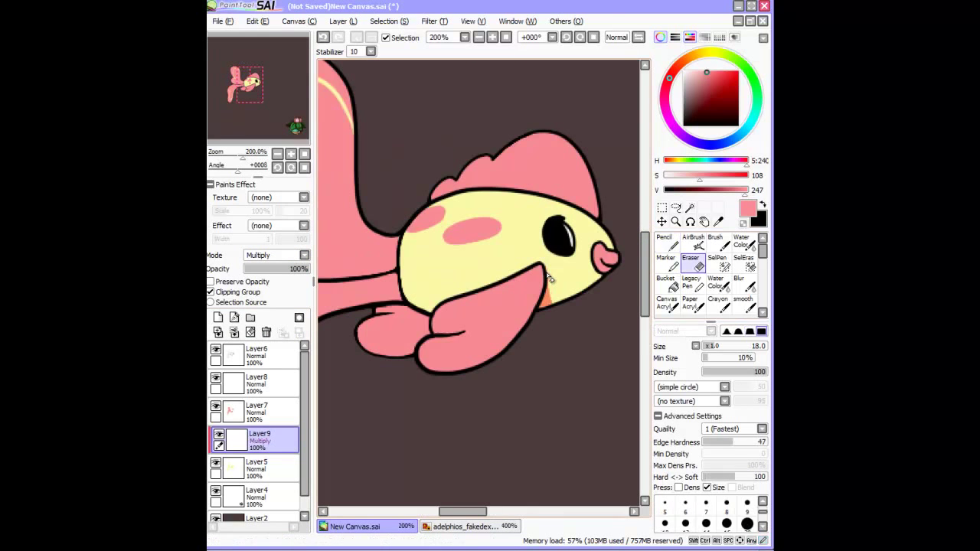
scroll(592, 266, "down", 2)
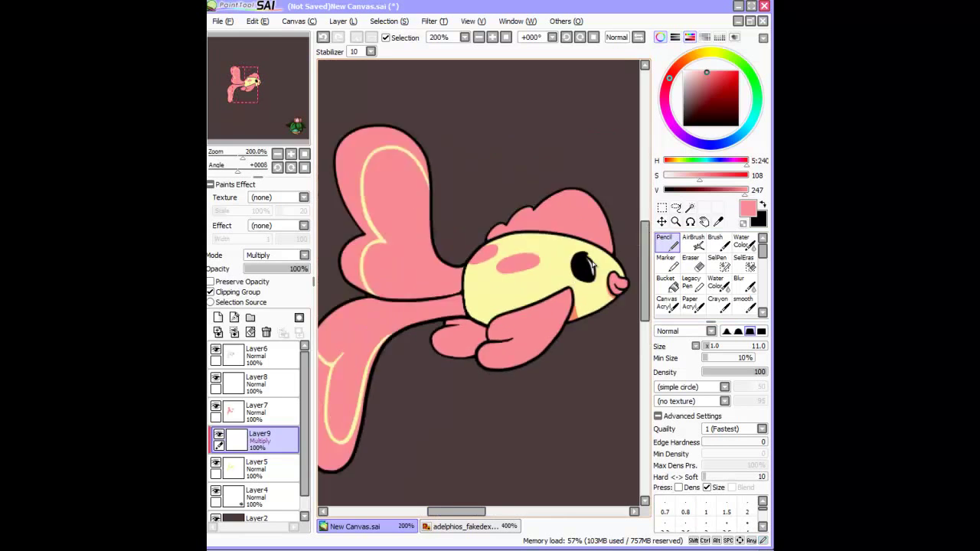
key("ctrl+z")
Shade the small far-side fin and the tail base on a Multiply clipping layer above Layer7
scroll(591, 264, "up", 2)
scroll(591, 264, "down", 1)
scroll(591, 264, "up", 1)
left_click_drag(405, 334, 535, 337)
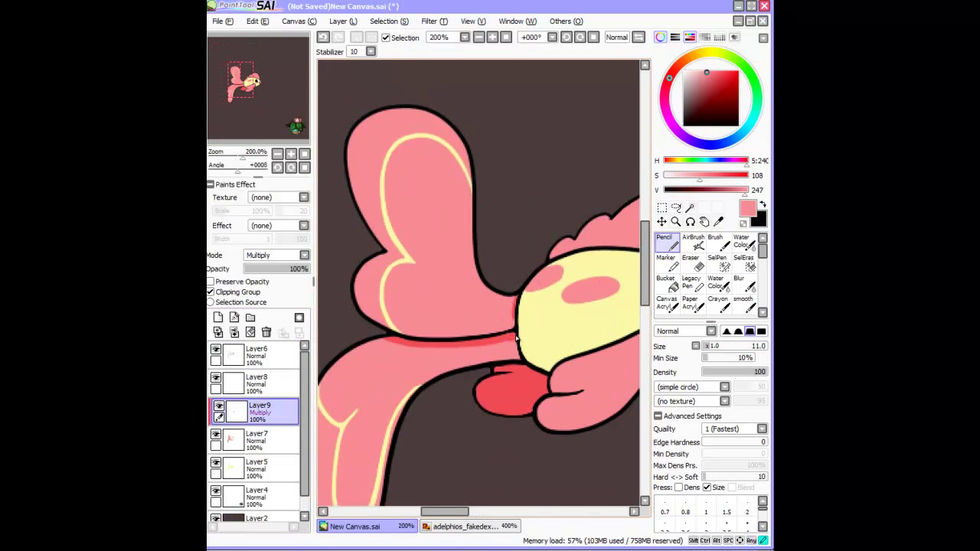
Shade the outer and lower edges of the tail fins with darker pink on the Multiply layer
scroll(515, 334, "down", 1)
scroll(515, 335, "up", 1)
scroll(515, 337, "left", 1)
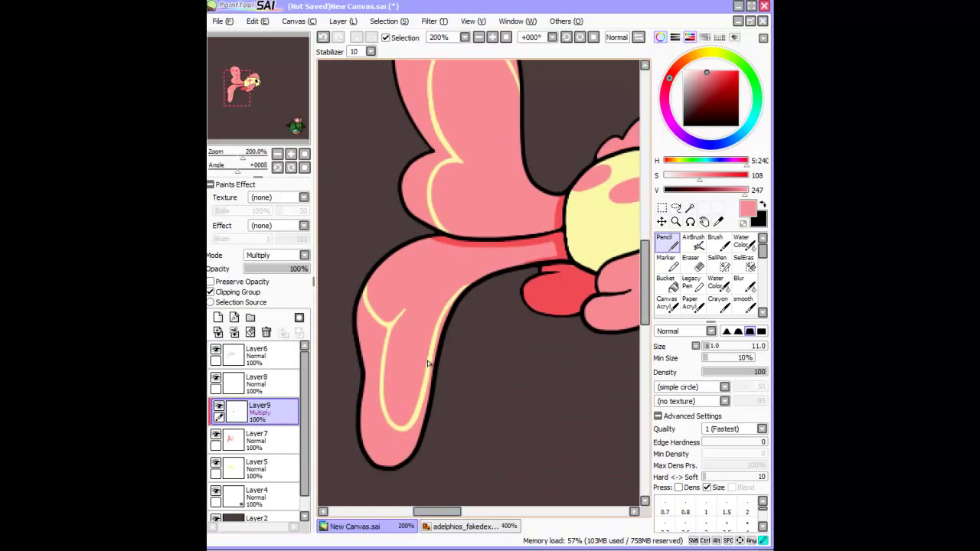
scroll(429, 364, "left", 1)
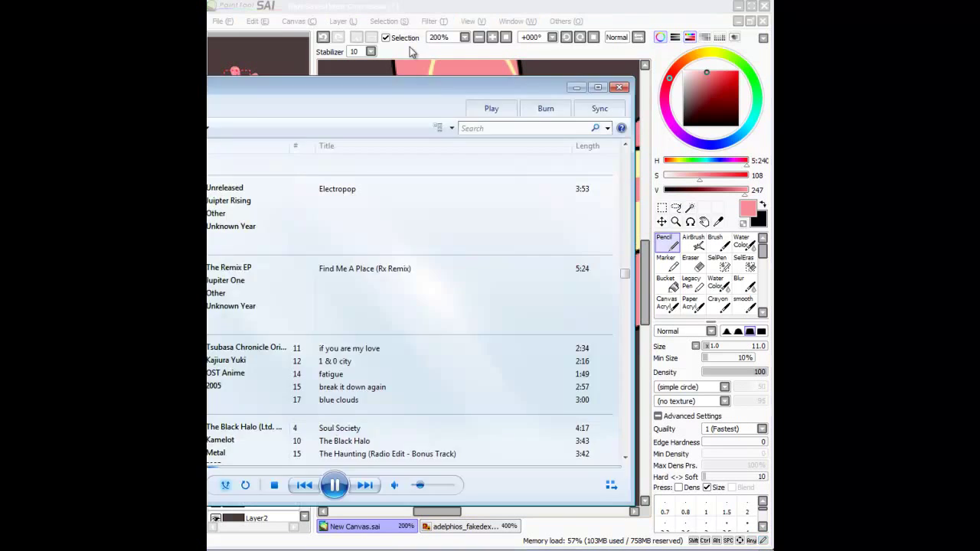
scroll(536, 230, "up", 1)
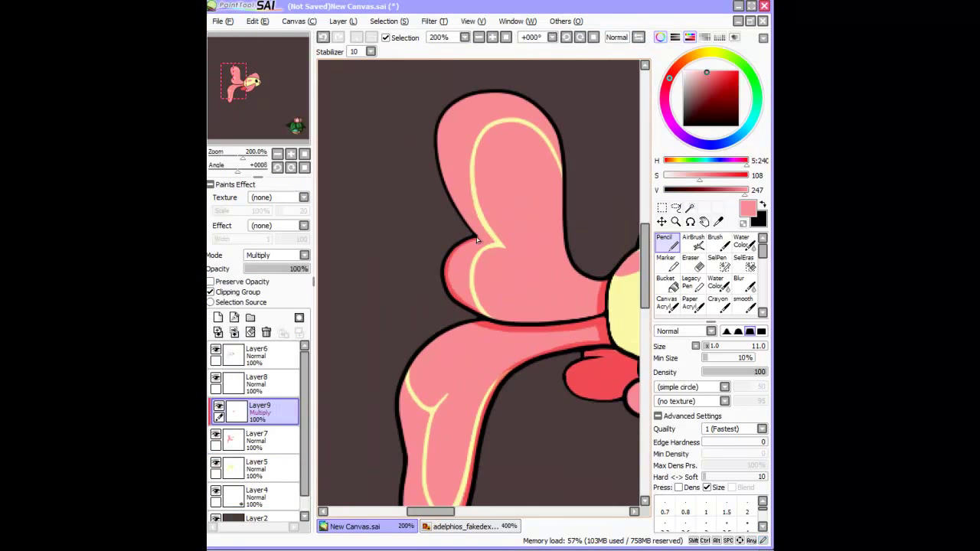
scroll(476, 237, "right", 1)
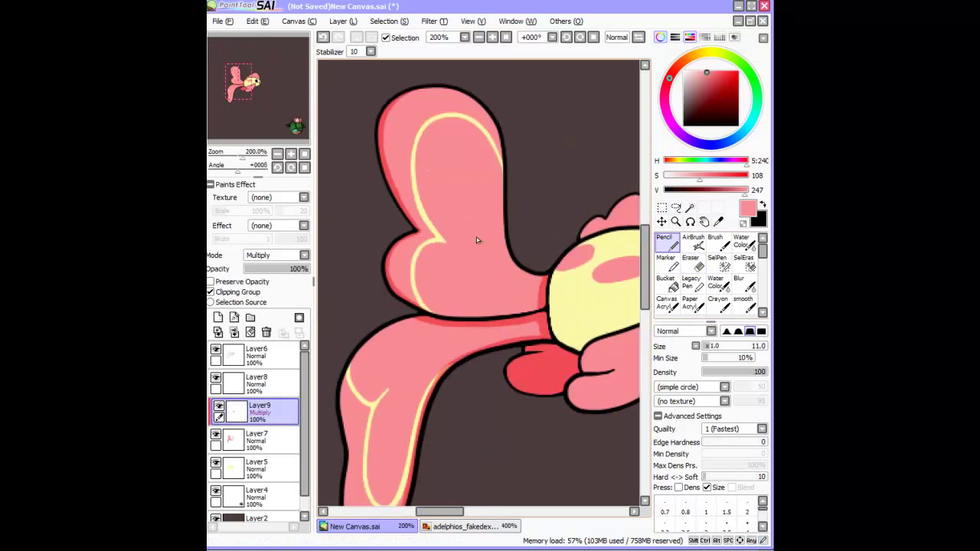
key("ctrl+y")
scroll(432, 300, "down", 2)
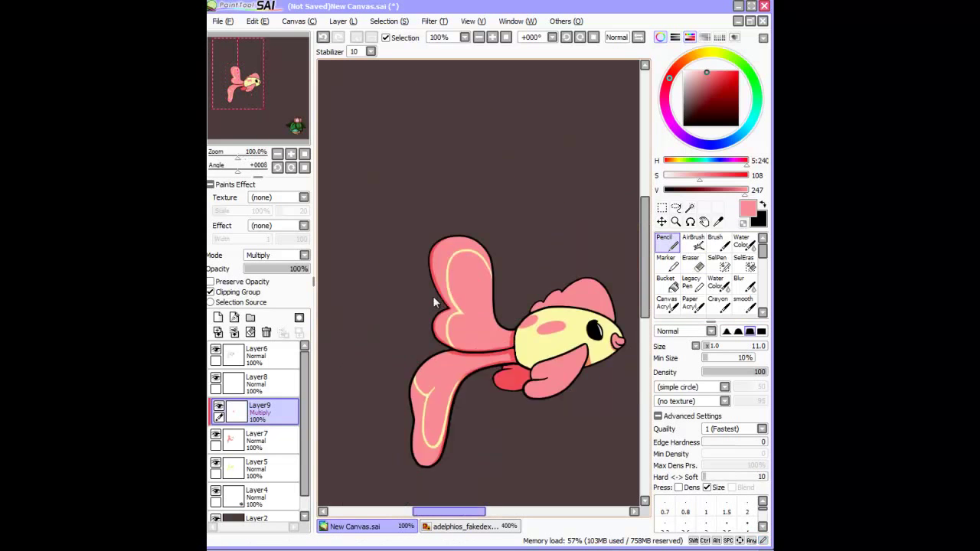
scroll(432, 299, "up", 1)
scroll(432, 299, "down", 1)
key("ctrl+e")
key("ctrl+z")
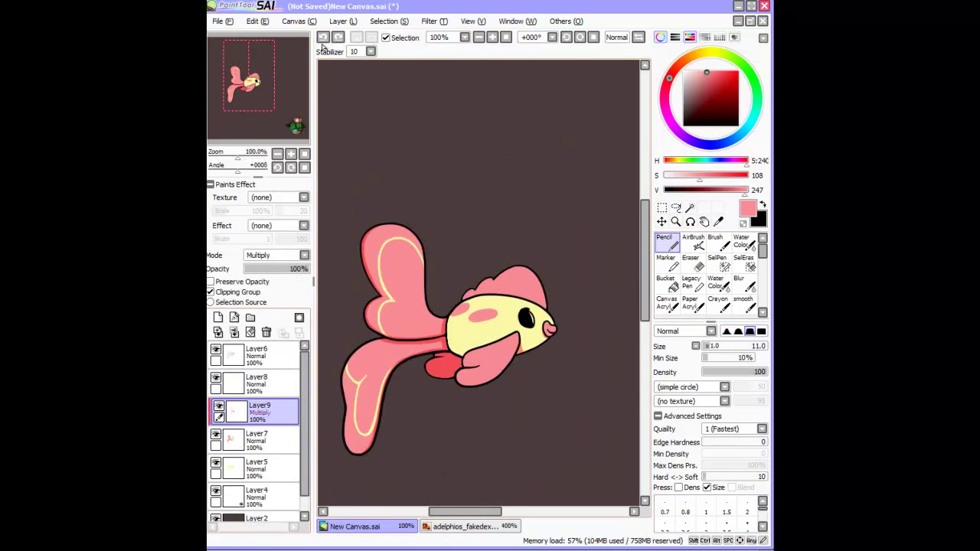
key("ctrl+plus")
scroll(464, 395, "down", 2)
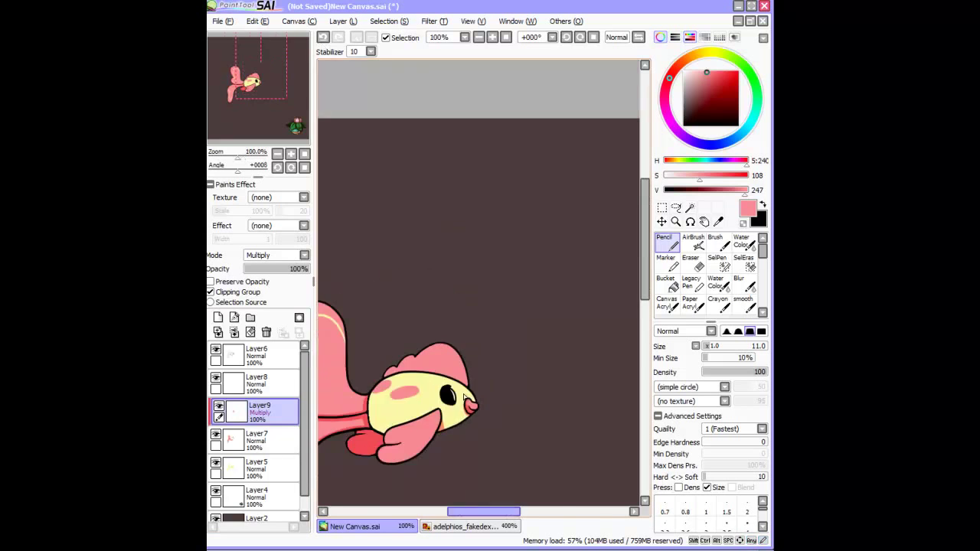
Add small pale pink highlights along the edges of the pectoral and tail fins on a Normal clipping layer above Layer7
key("ctrl+z")
left_click(464, 395, "alt")
scroll(464, 395, "down", 3)
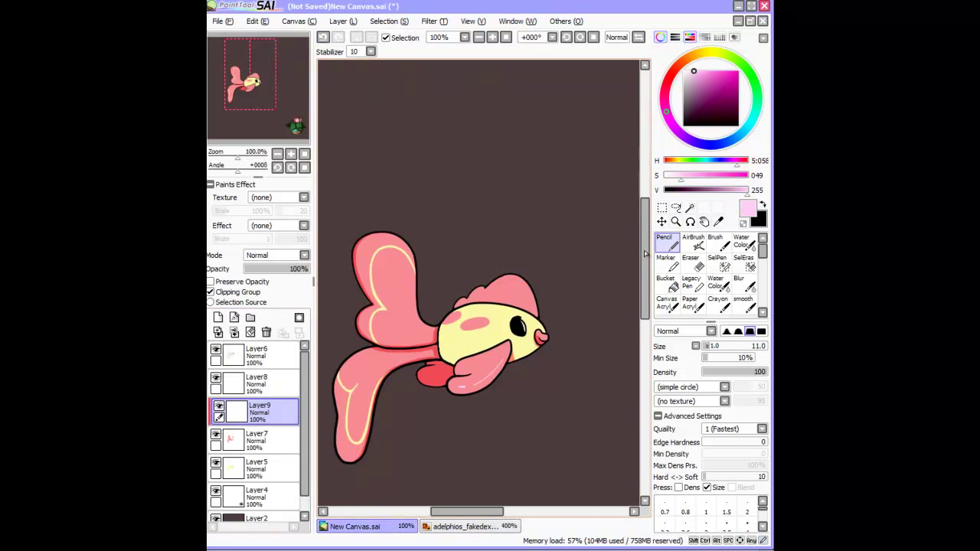
key("ctrl+plus")
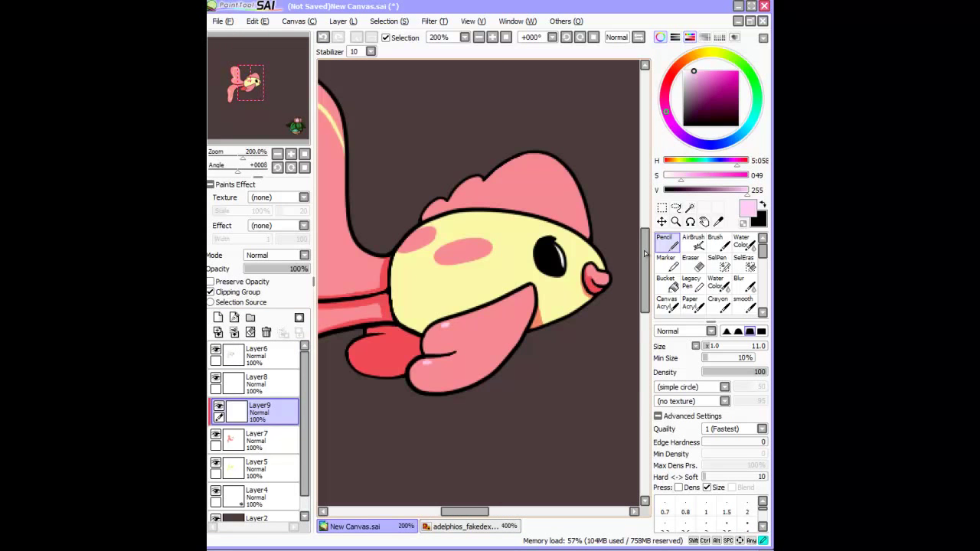
scroll(472, 184, "left", 3)
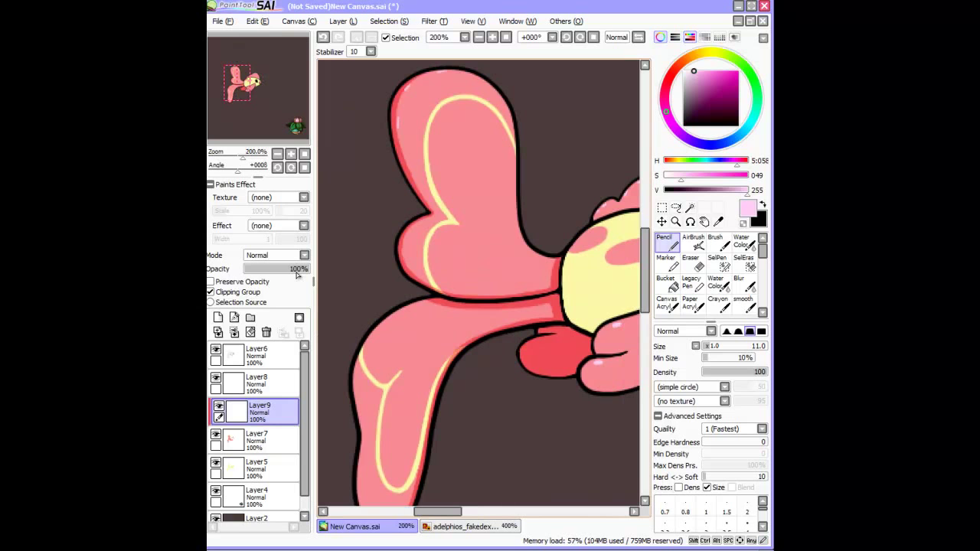
scroll(479, 283, "down", 3)
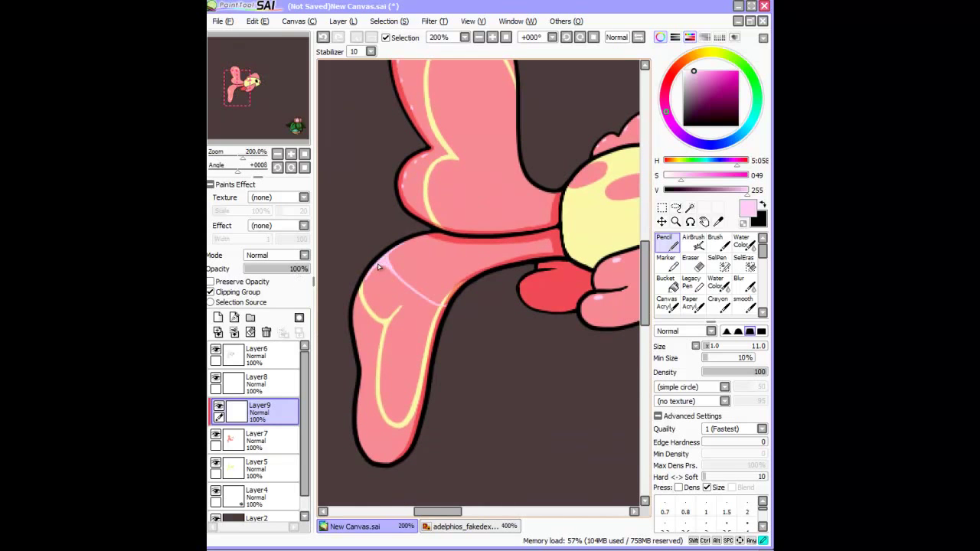
Paint a pale pink band across the upper part of the lower tail fin and trim its edges with the Eraser
key("e")
key("n")
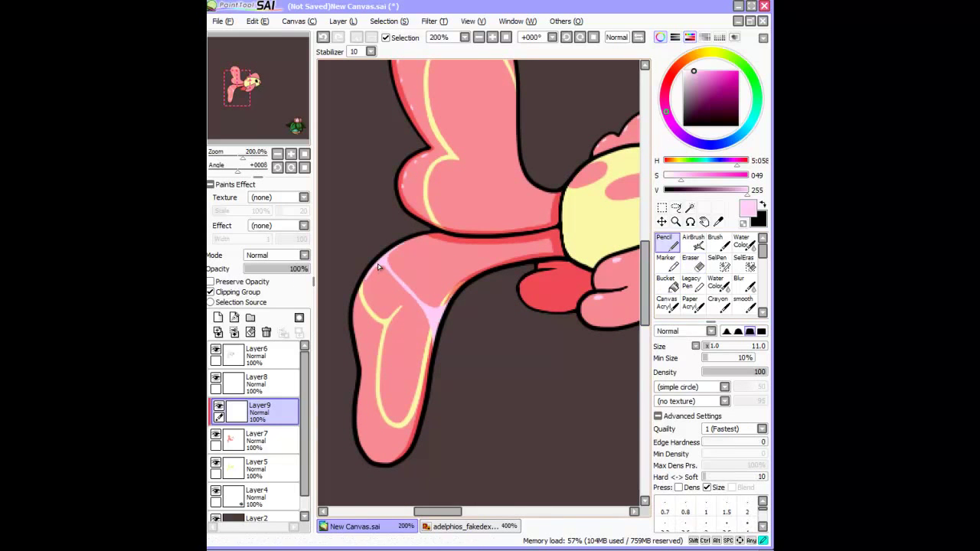
key("e")
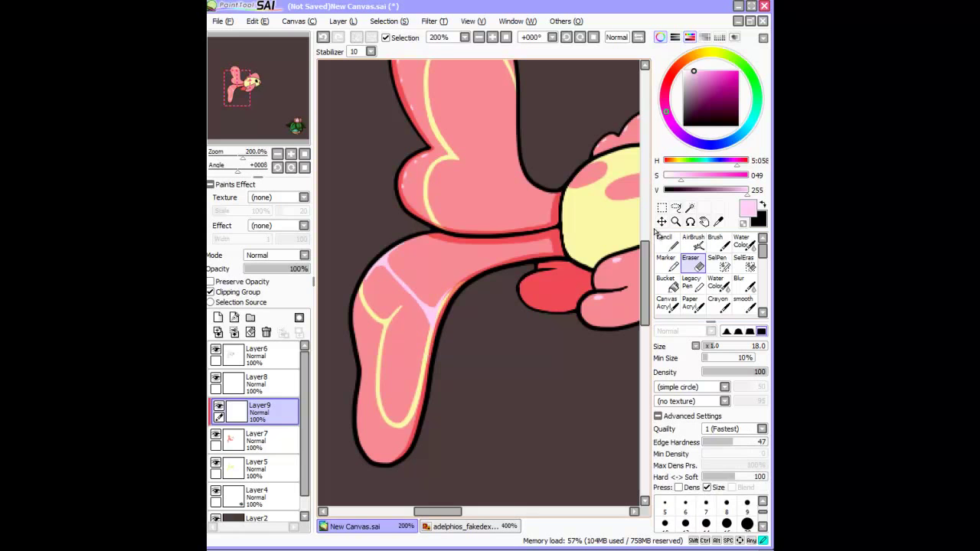
key("n")
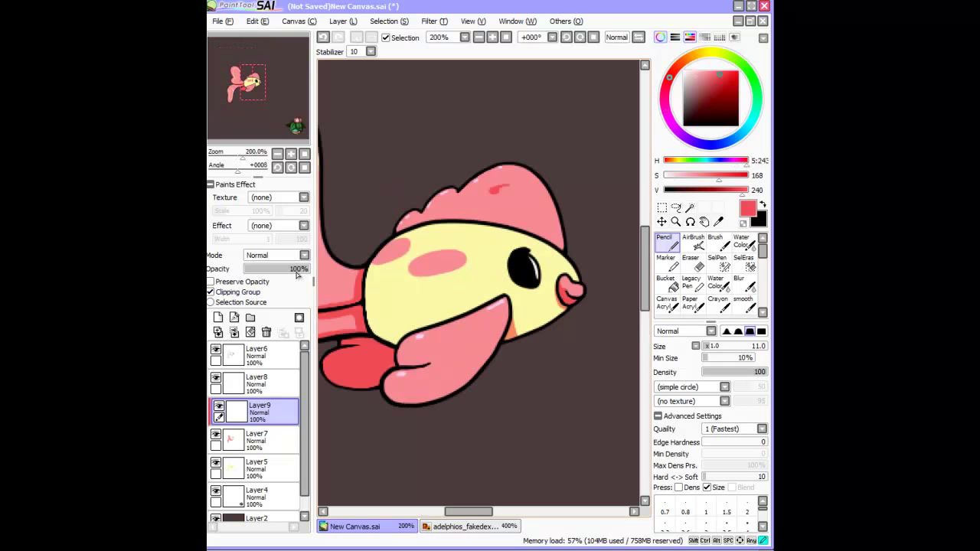
Try recoloring the whole dorsal fin in a darker red on the clipping layer
mouse_move(474, 199)
left_mouse_down()
mouse_move(528, 200)
mouse_move(474, 199)
left_mouse_up()
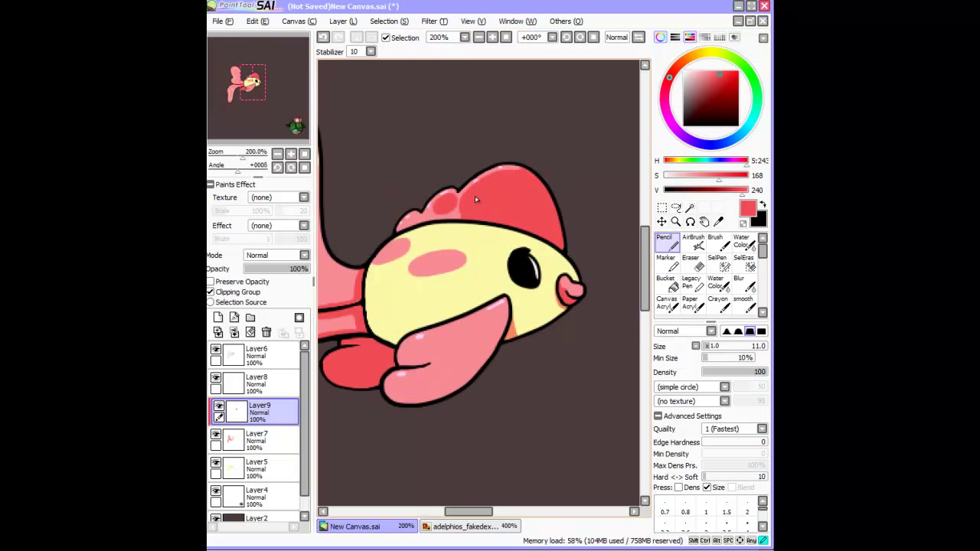
key("minus")
left_click(234, 331)
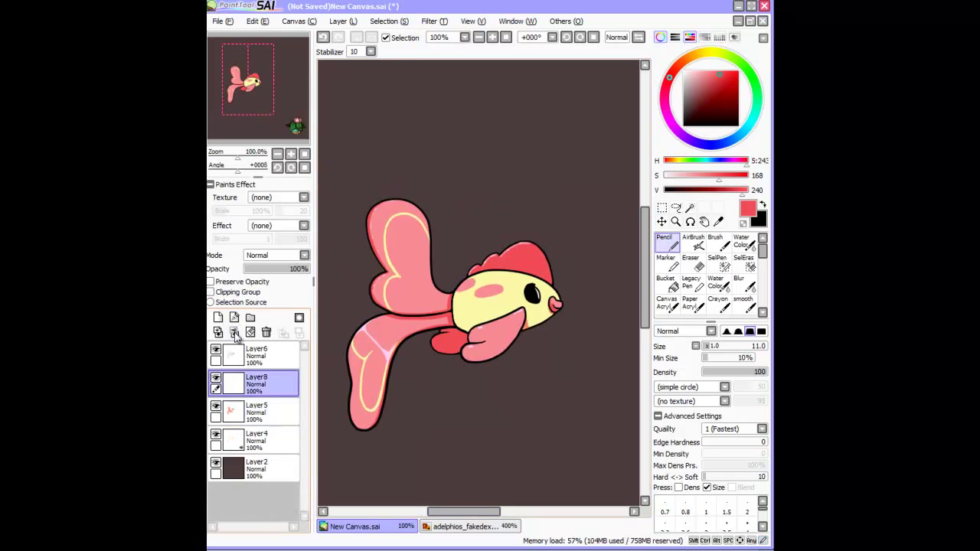
key("ctrl+z")
key("plus")
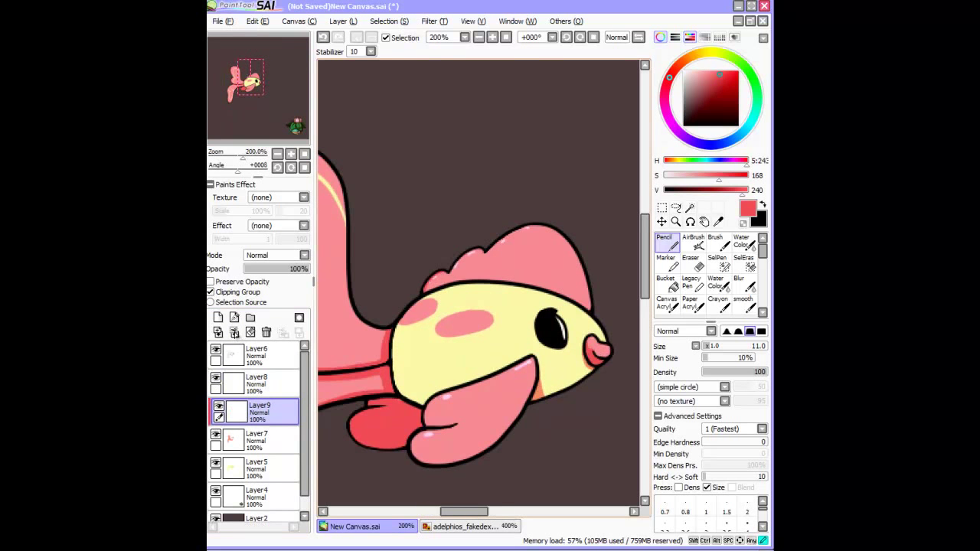
Add pale pink highlights along the scalloped top of the dorsal fin and merge the color layers down into Layer5
left_click(477, 253, "alt")
key("ctrl+z")
key("ctrl+z")
key("ctrl+z")
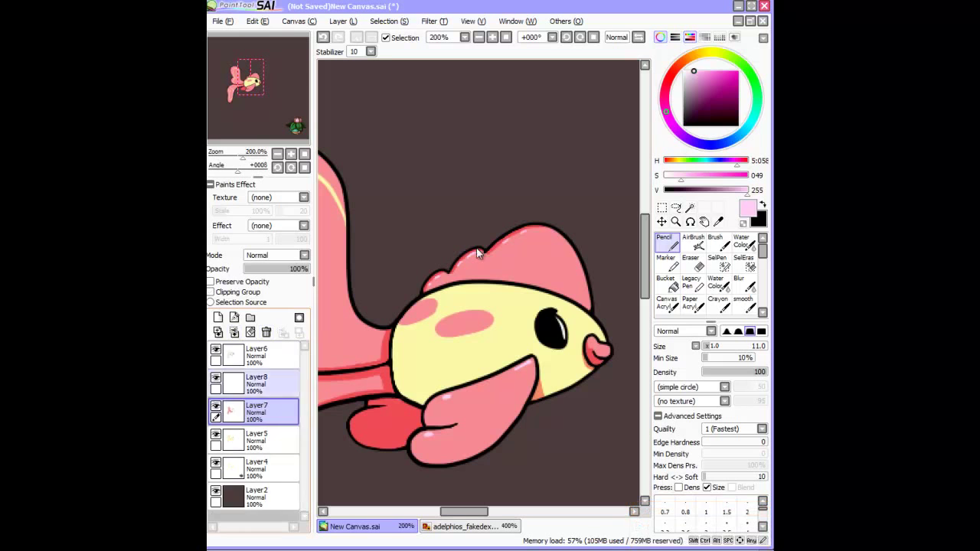
key("ctrl+z")
key("ctrl+z")
key("ctrl+z")
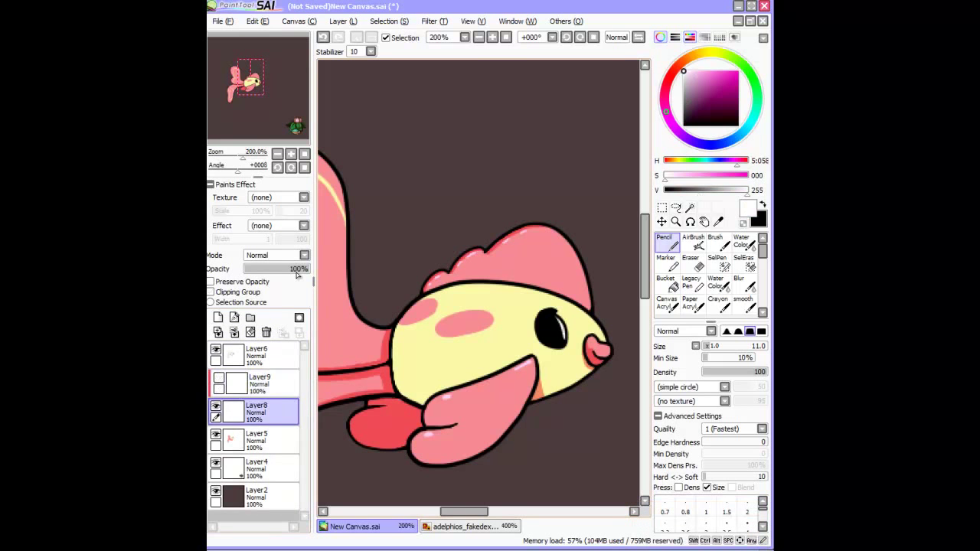
Paint a mauve iris in the eye on a new layer, shade it dark maroon on a clipping layer and add white highlights
key("e")
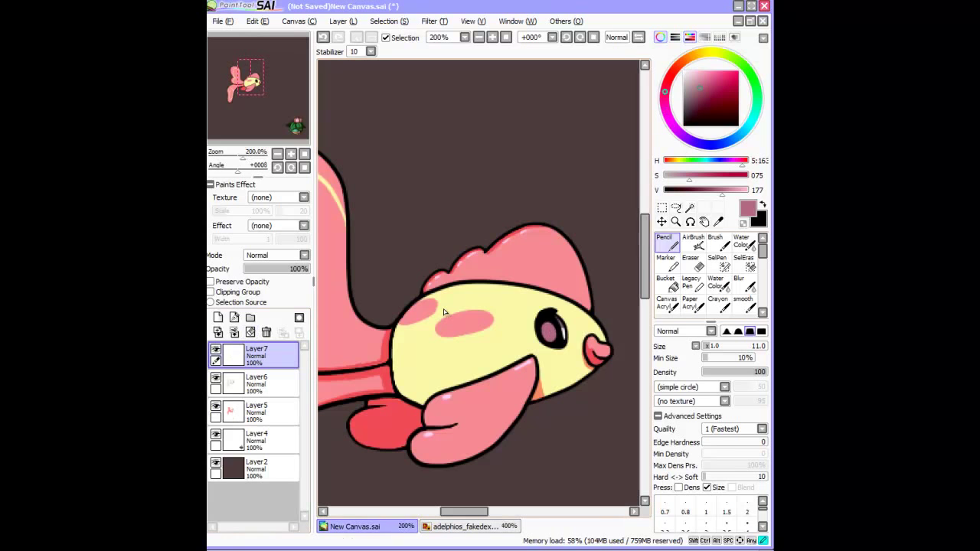
key("e")
left_click(217, 317)
left_click(210, 292)
key("n")
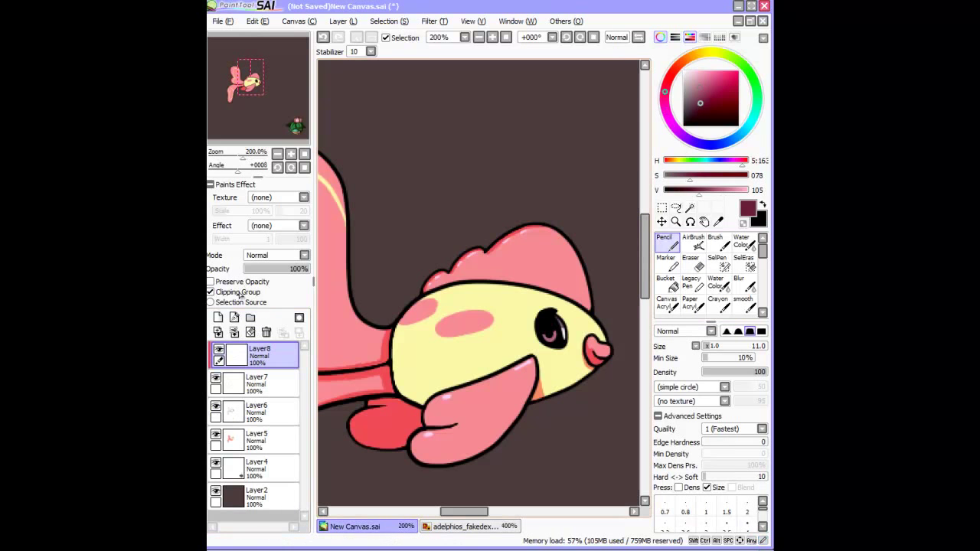
left_click(239, 293)
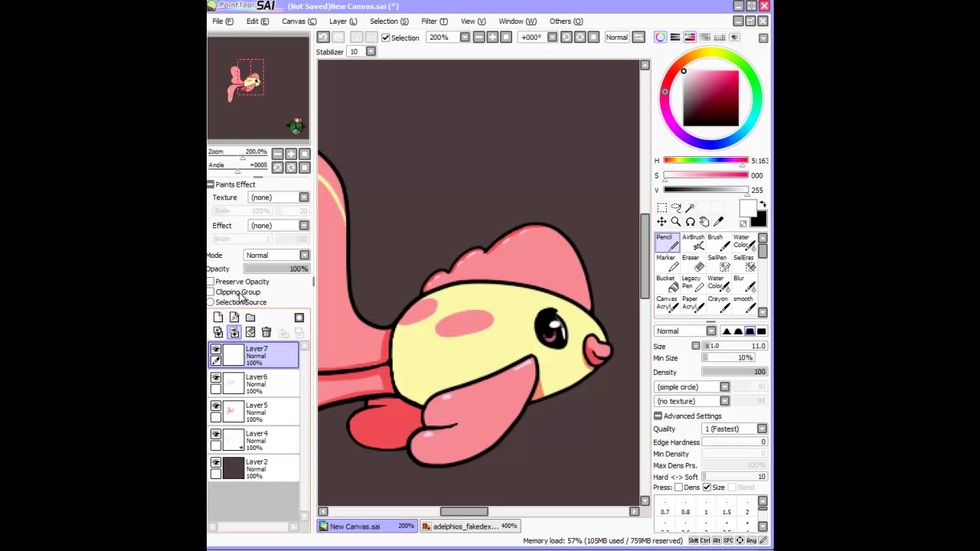
Fill a clipping layer above the Layer6 line art with very dark maroon to tint the outlines
left_click_drag(256, 355, 256, 386)
left_click(665, 281)
left_click(477, 358)
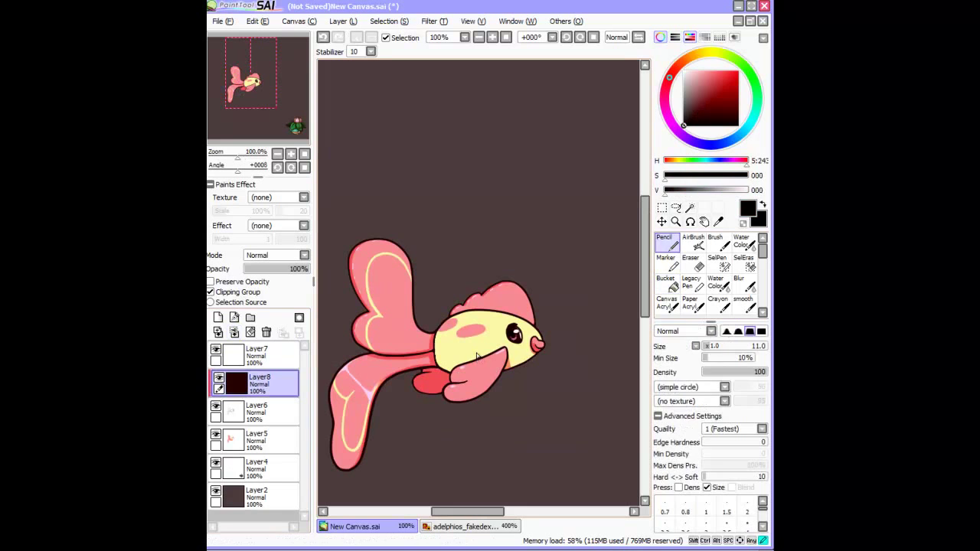
Merge the goldfish's layers into Layer5 and select the goldfish for placement near the green plant creature
key("ctrl+e")
key("ctrl+e")
key("ctrl+e")
left_click_drag(478, 358, 522, 350)
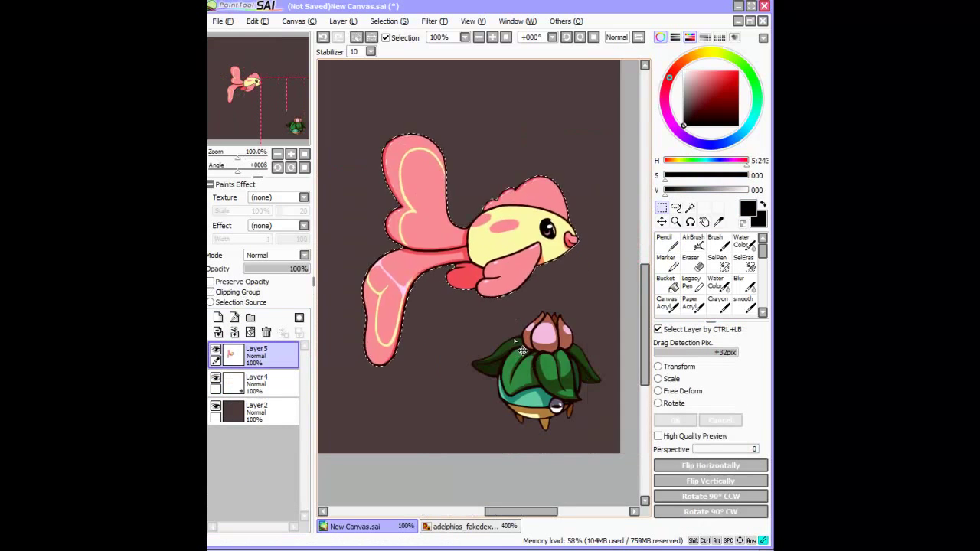
Find the green long-limbed fish sprite in the reference image and sketch an oval body for it on a new layer
key("ctrl+Tab")
scroll(534, 327, "down", 2)
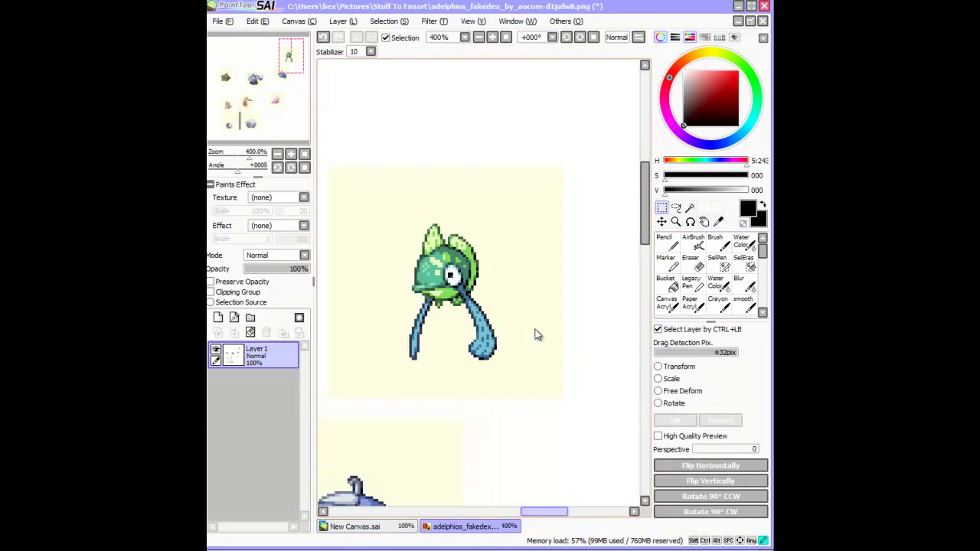
key("ctrl+Tab")
key("ctrl+Tab")
key("ctrl+Tab")
key("ctrl+t")
key("Escape")
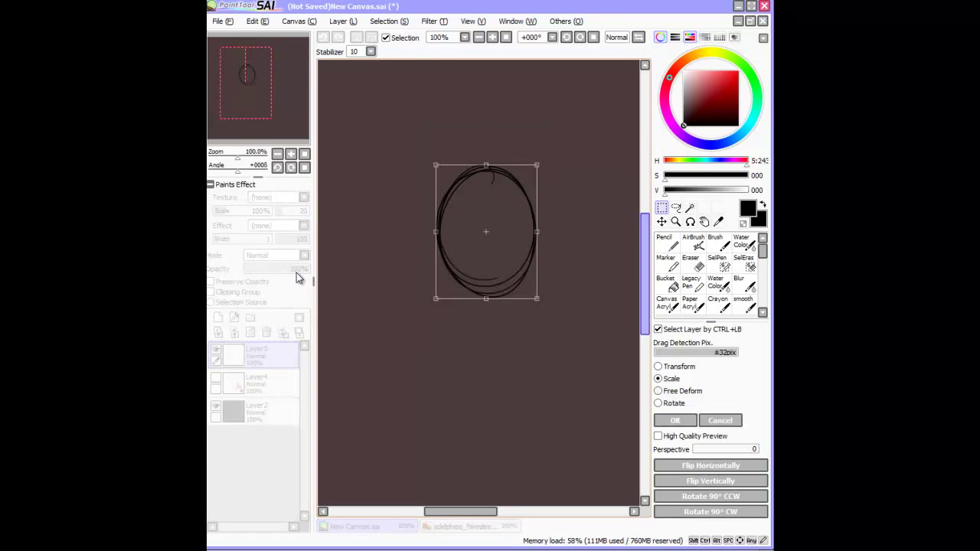
Round out the body sketch and add the oval eye and the curved mouth, following the green fish sprite
key("ctrl+Tab")
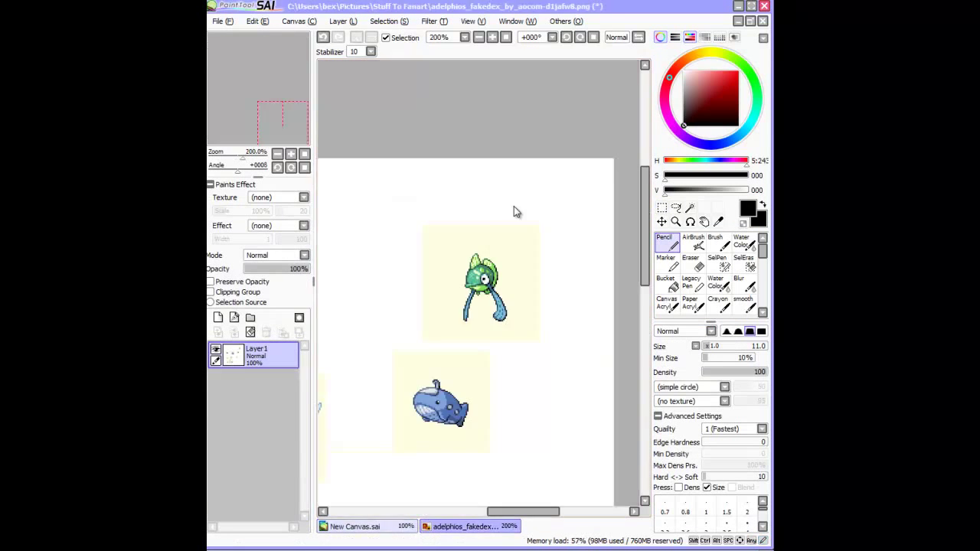
key("ctrl+Tab")
left_click_drag(475, 253, 545, 274)
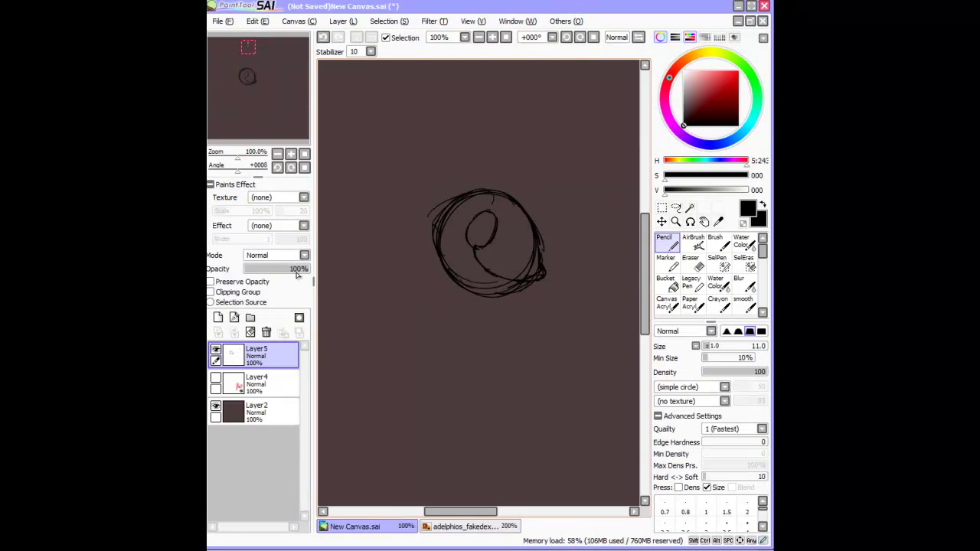
Sketch the pupil and a tall pointed fin on top of the head, comparing with the sprite reference
key("ctrl+Tab")
key("ctrl+Tab")
key("ctrl+Tab")
key("ctrl+Tab")
key("e")
left_click_drag(548, 200, 526, 156)
key("n")
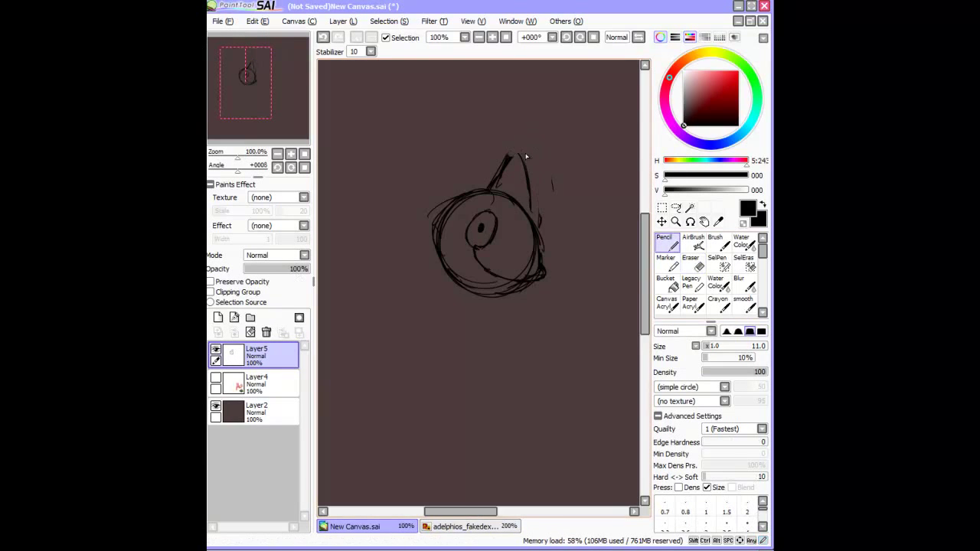
key("ctrl+Tab")
key("ctrl+Tab")
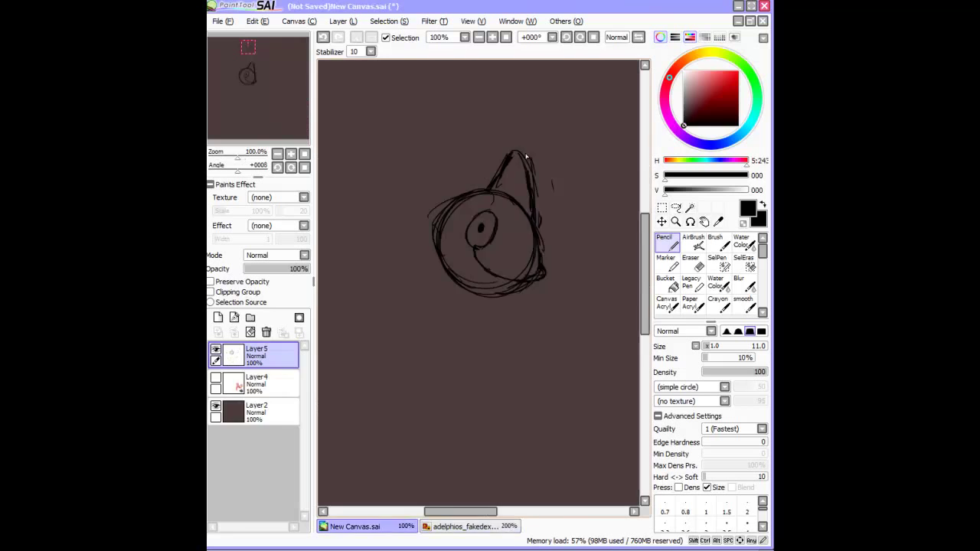
Sketch a long thin limb reaching left from below the eye and ending in a hooked paddle
left_click_drag(569, 251, 338, 243)
left_click_drag(535, 253, 585, 246)
mouse_move(392, 246)
left_mouse_down()
mouse_move(412, 304)
mouse_move(621, 247)
mouse_move(610, 243)
left_mouse_up()
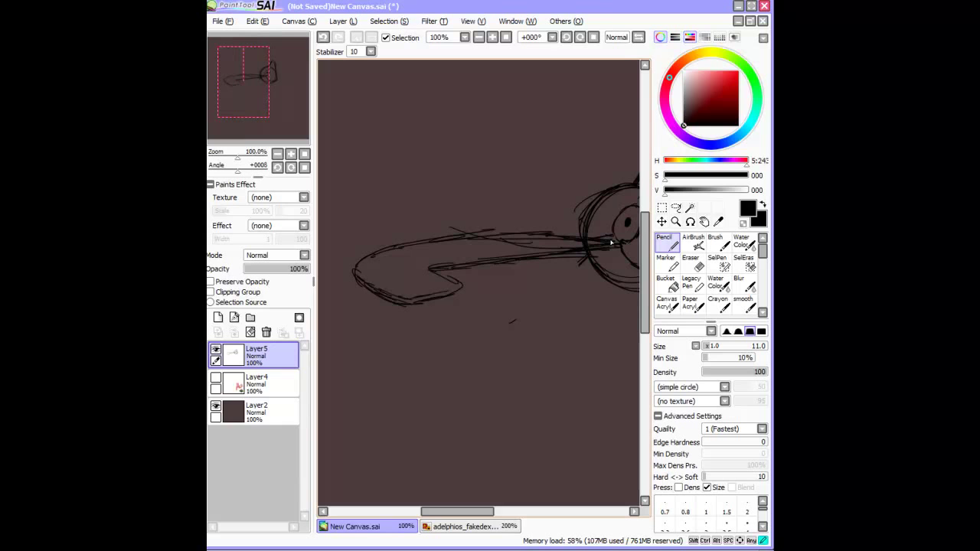
Sketch the second limb slanting down to the right with a rounded paddle end, and adjust the sketch with a transform
mouse_move(450, 512)
left_mouse_down()
mouse_move(514, 512)
mouse_move(490, 513)
left_mouse_up()
key("l")
key("ctrl+t")
key("Return")
key("n")
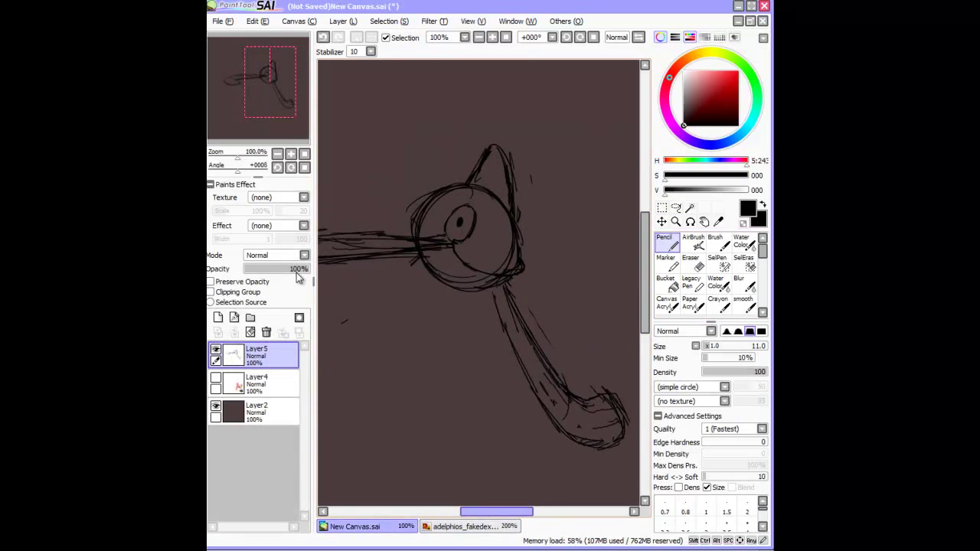
Sketch small stubby fins under the body after checking the sprite, and transform the lassoed part of the sketch
key("e")
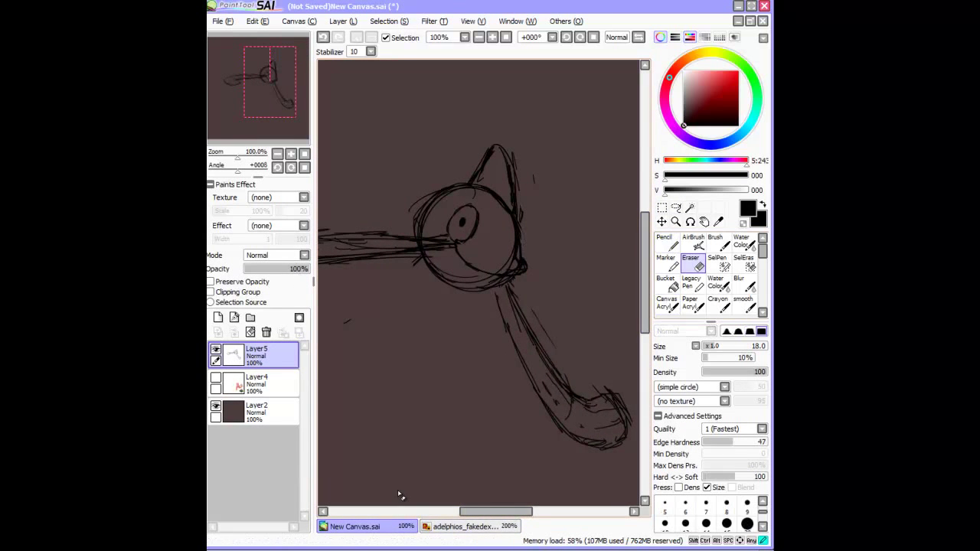
key("n")
key("ctrl+Tab")
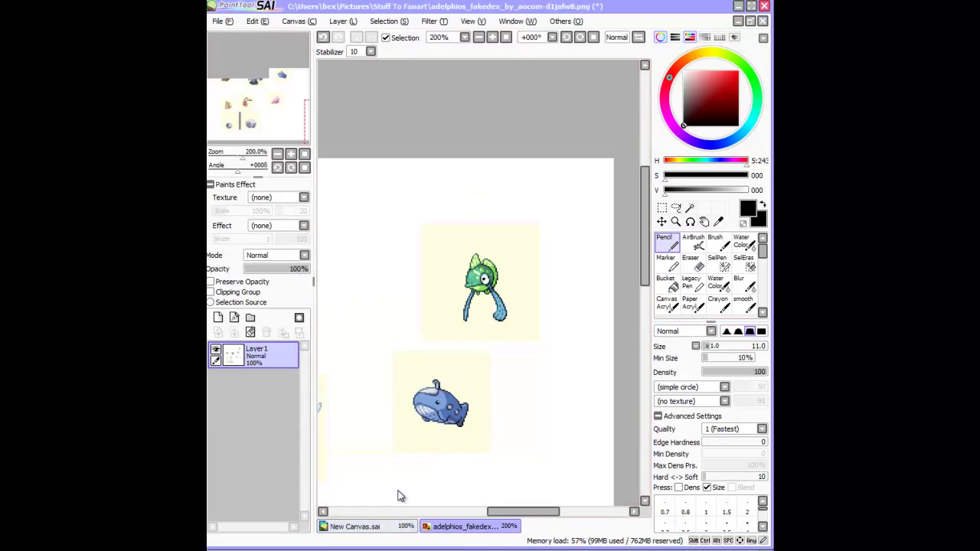
left_click(399, 530)
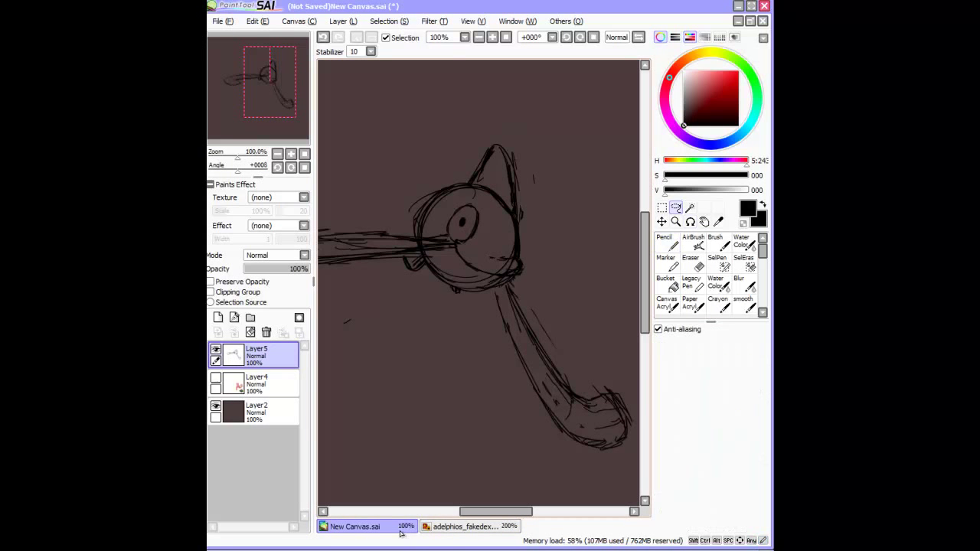
key("ctrl+t")
key("Return")
Sketch a large curved fin rising over the left side of the head, comparing with the sprite reference
mouse_move(469, 292)
left_mouse_down()
mouse_move(553, 292)
mouse_move(484, 292)
left_mouse_up()
left_click_drag(479, 141, 480, 183)
key("ctrl+Tab")
key("ctrl+Tab")
key("ctrl+Tab")
key("ctrl+Tab")
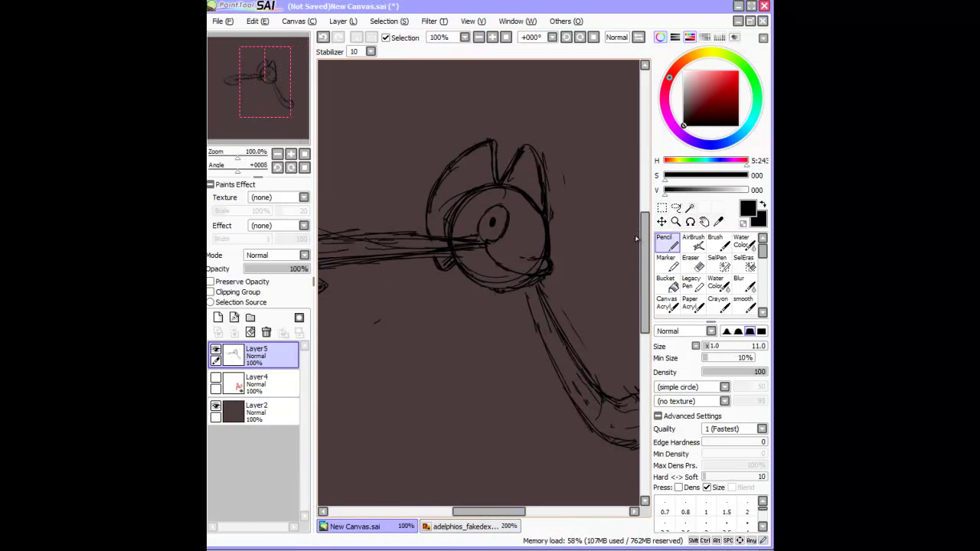
Scale down the whole sketch, lower Layer5's opacity to 10% and add a new layer above it for the line art
key("ctrl+t")
key("ctrl+shift+n")
scroll(317, 260, "up", 2)
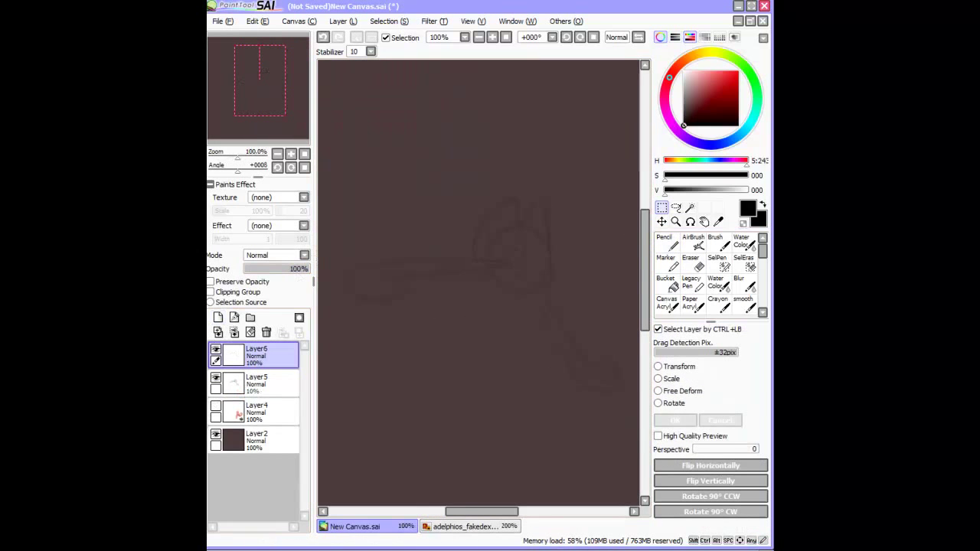
Ink the eye with its pupil, the pointed top fin and the jaw with its lip in black on Layer6
left_click(666, 244)
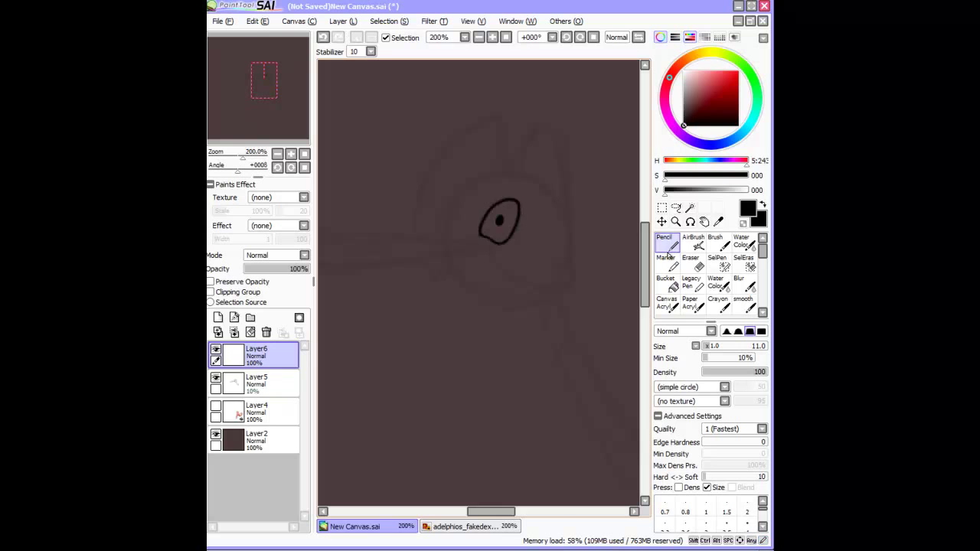
left_click(322, 38)
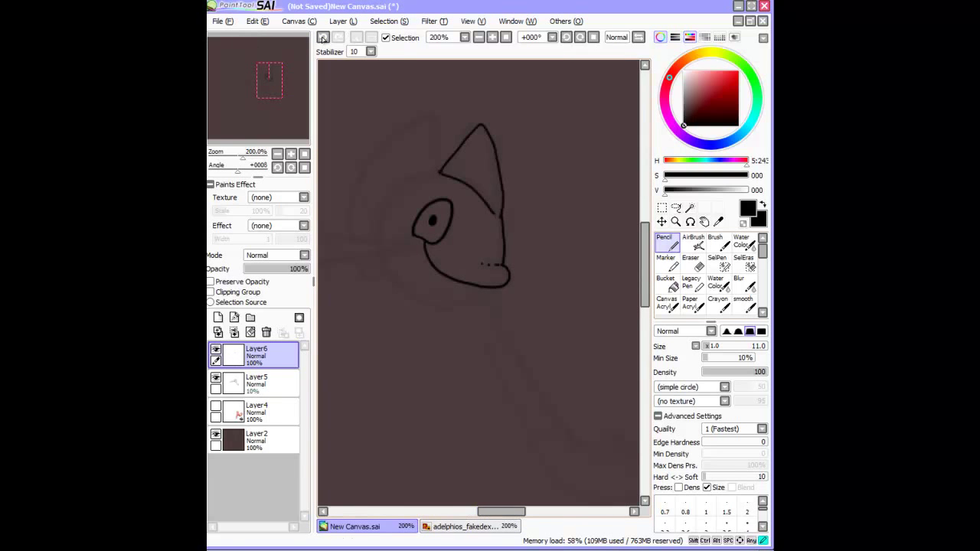
Ink the long left limb with its hooked paddle end, joining its outline to the base of the eye
mouse_move(424, 245)
left_mouse_down()
mouse_move(605, 244)
mouse_move(359, 279)
mouse_move(392, 297)
mouse_move(487, 255)
left_mouse_up()
key("e")
key("n")
key("ctrl+z")
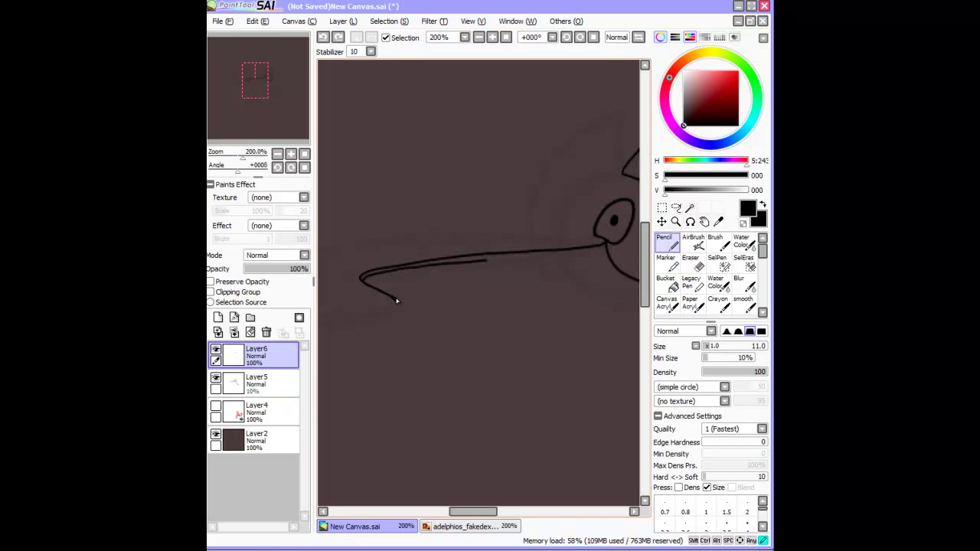
scroll(396, 300, "left", 2)
scroll(397, 301, "left", 2)
scroll(428, 302, "right", 4)
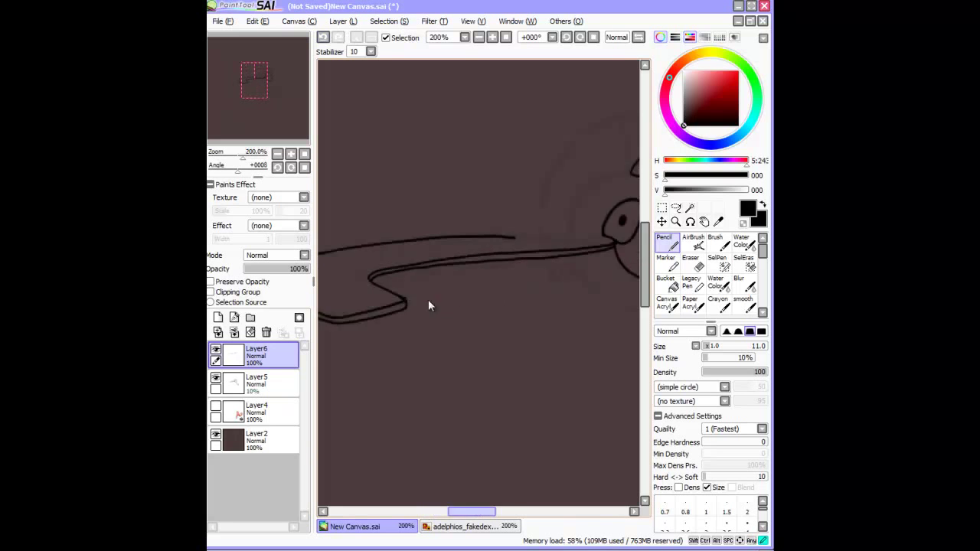
scroll(428, 304, "right", 2)
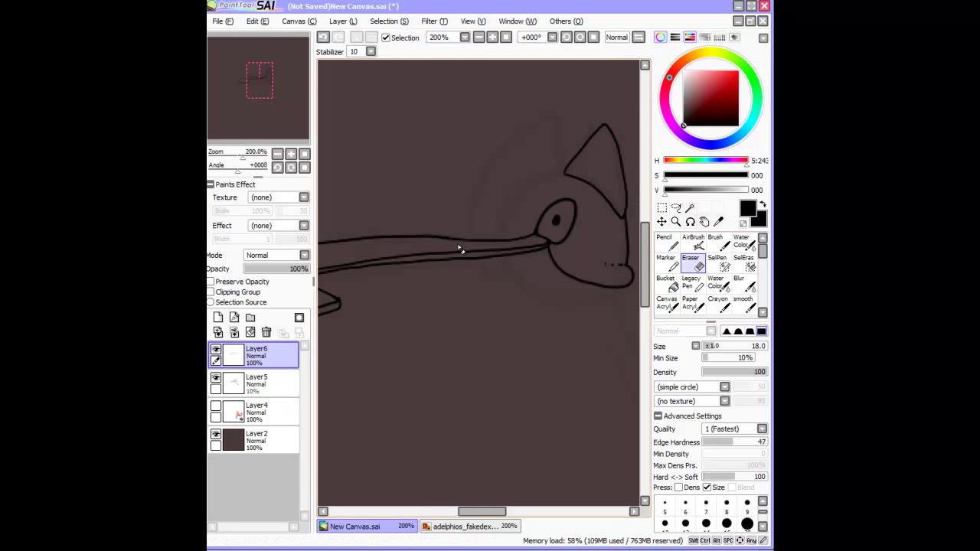
Ink short black dashes as surface markings along the hooked paddle end of the left limb
scroll(458, 244, "left", 5)
left_click_drag(442, 298, 459, 306)
left_click_drag(432, 282, 438, 293)
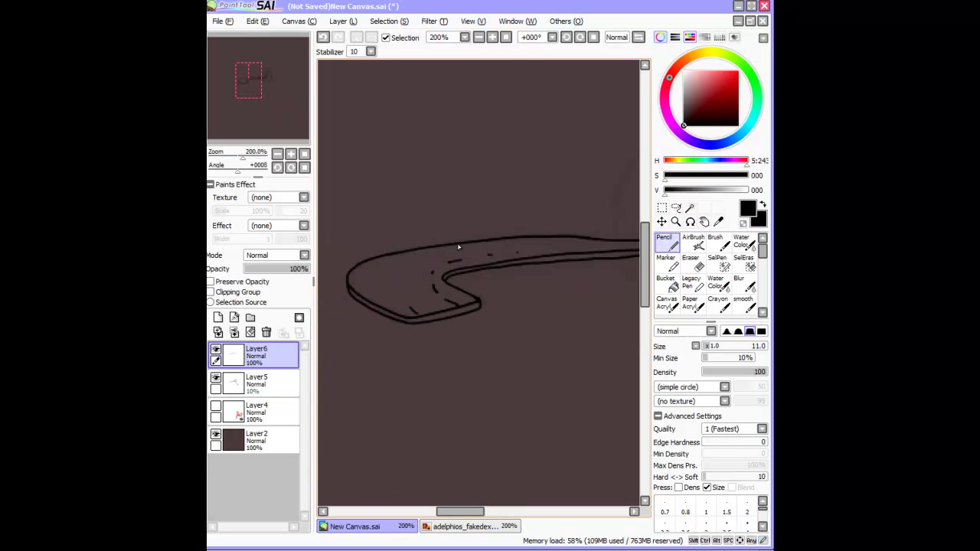
Ink the round head, the curved rear fin, the small lower fin and the long right limb with its paddle end on Layer6
scroll(468, 252, "right", 5)
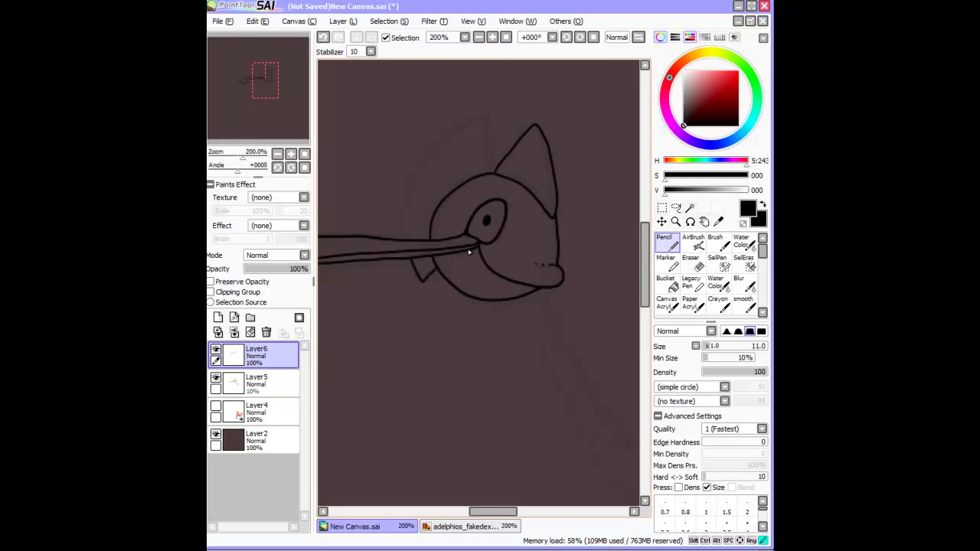
key("ctrl+z")
key("ctrl+z")
key("ctrl+z")
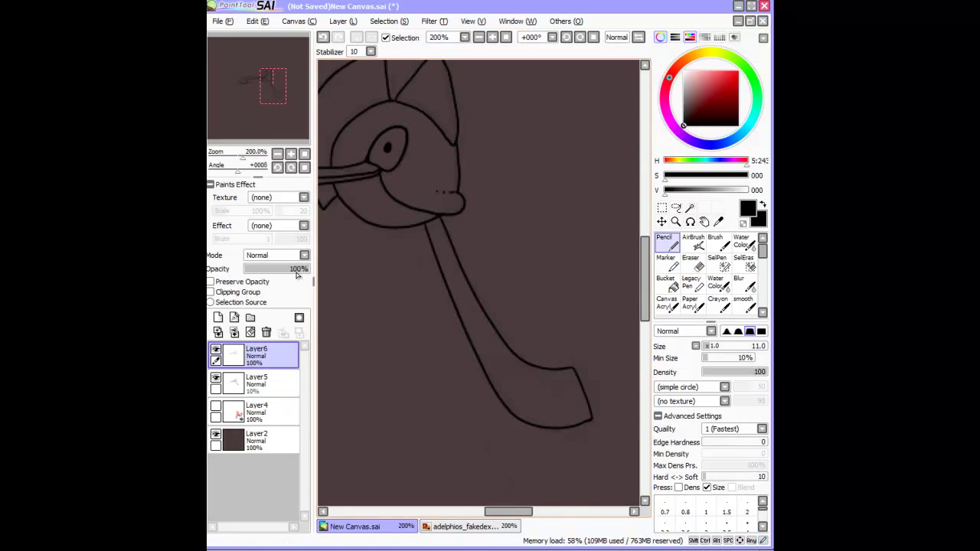
key("ctrl+z")
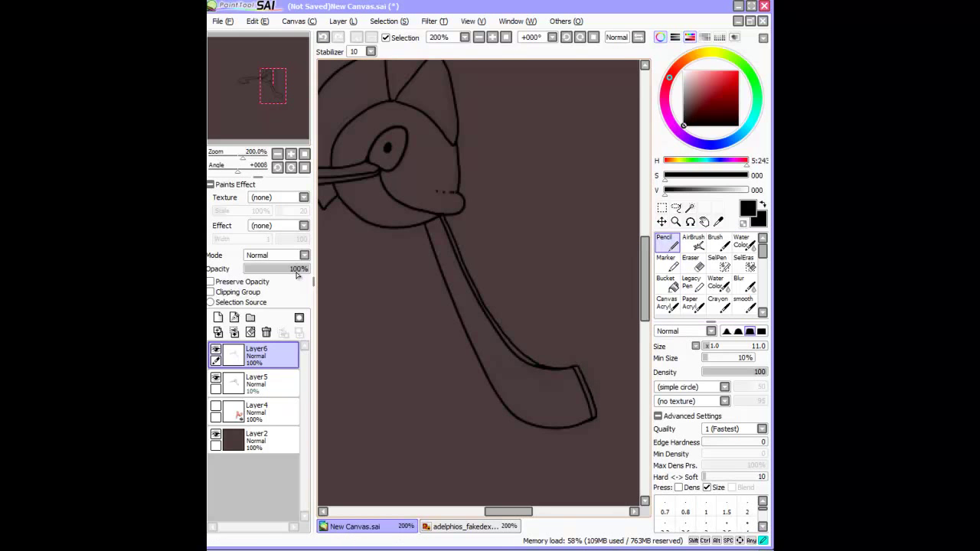
Ink a thin edge strip and rows of dashes on the right limb, comparing with the sprite reference
scroll(524, 382, "down", 3)
scroll(524, 383, "up", 4)
key("ctrl+Tab")
key("ctrl+Tab")
key("e")
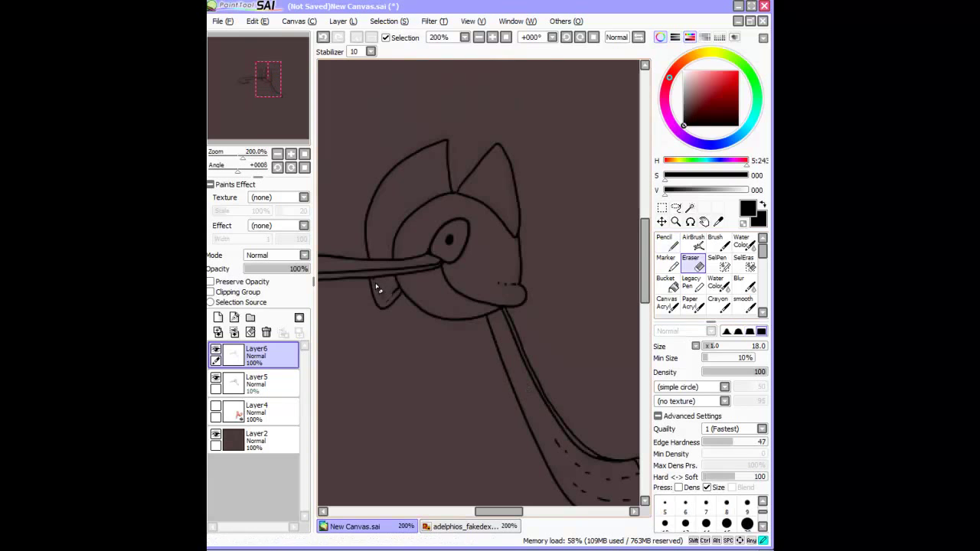
Select the area outside the fish's line art, invert the selection and fill the fish with green on Layer5
key("n")
key("w")
scroll(375, 282, "down", 2)
left_click(375, 282)
key("ctrl+i")
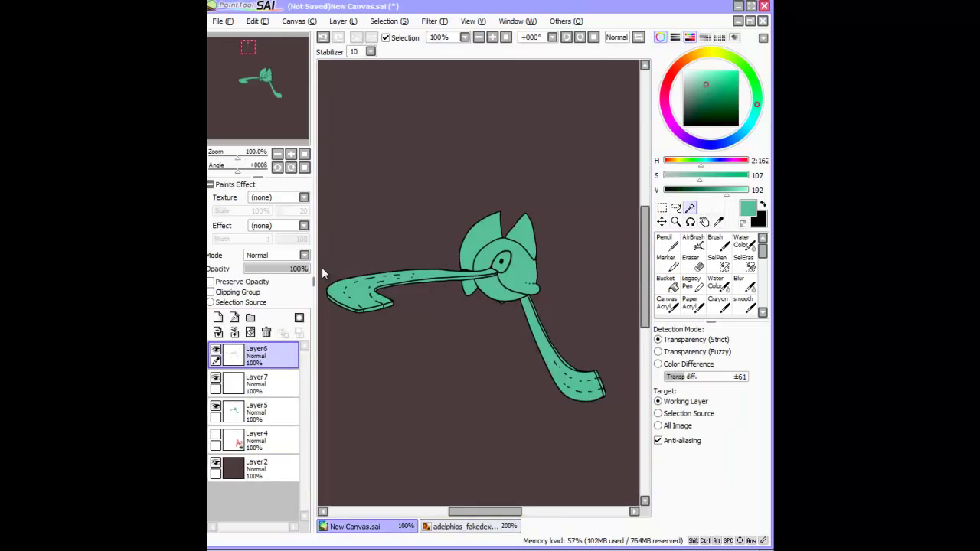
Select the fins and the belly and fill them with pale yellow-green on Layer7
left_click(496, 281)
scroll(496, 283, "up", 3)
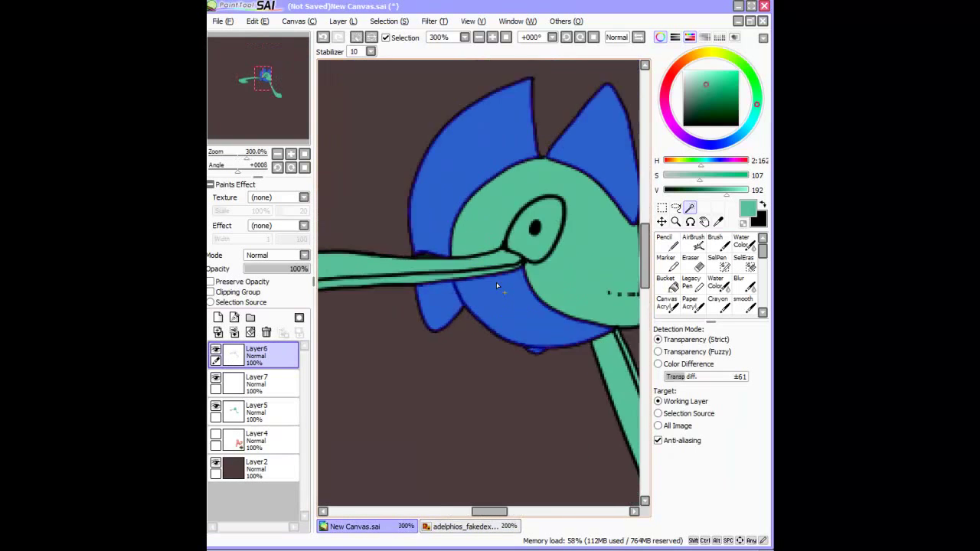
scroll(496, 283, "down", 3)
key("ctrl+Tab")
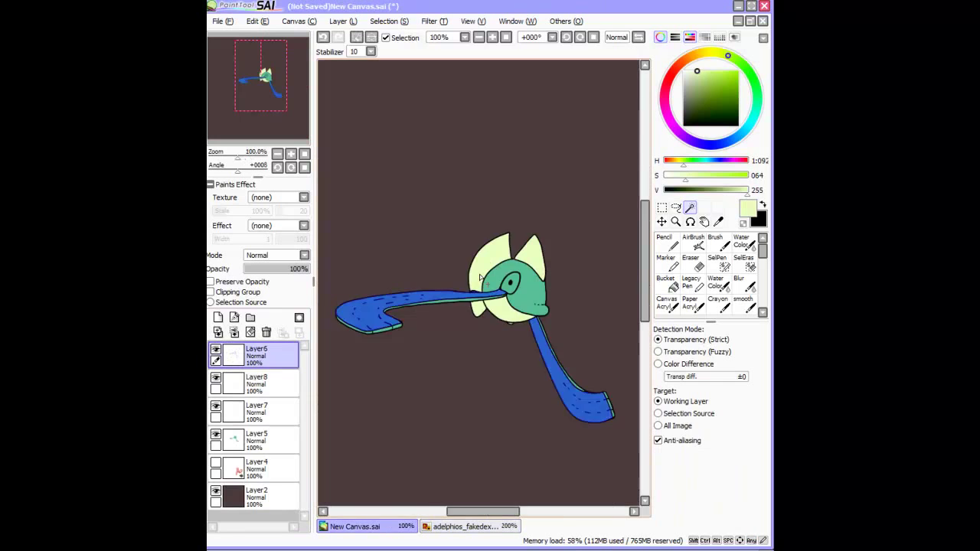
Select both long limbs, including their thin edge strips, and fill them with light blue on Layer8
scroll(480, 278, "up", 2)
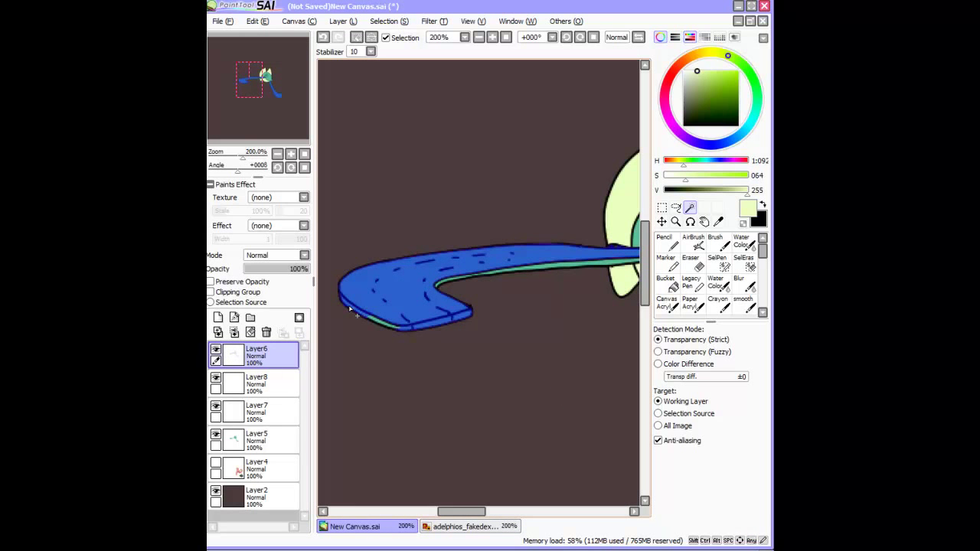
scroll(348, 305, "right", 3)
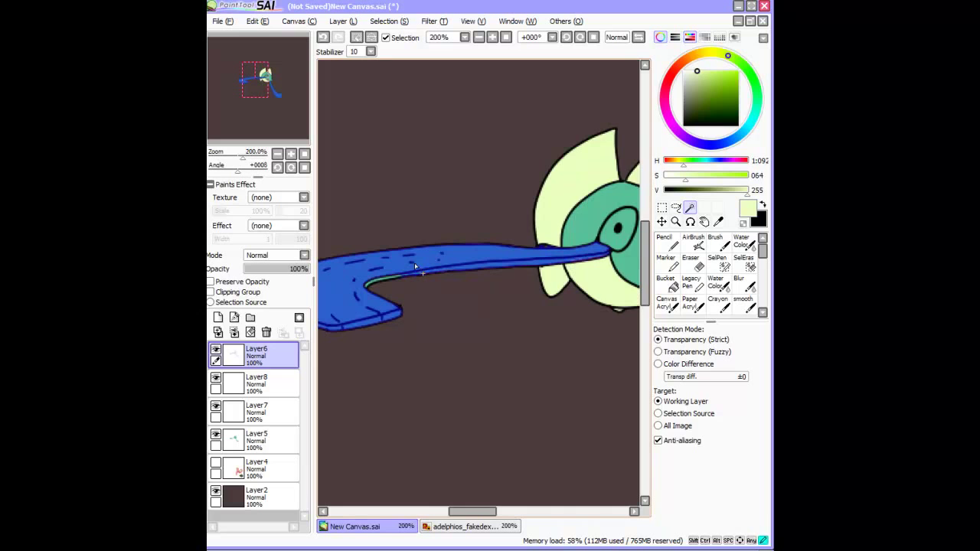
scroll(414, 266, "right", 9)
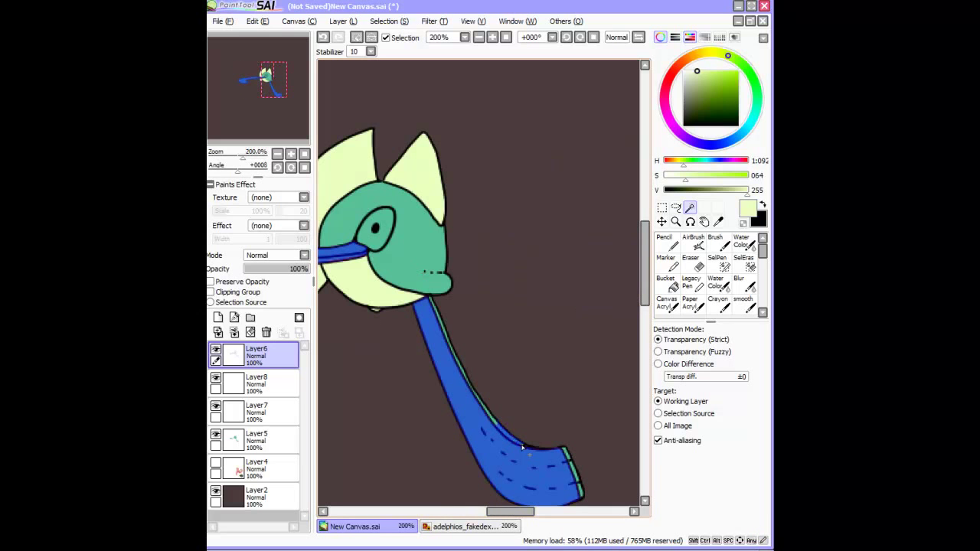
scroll(523, 447, "up", 1)
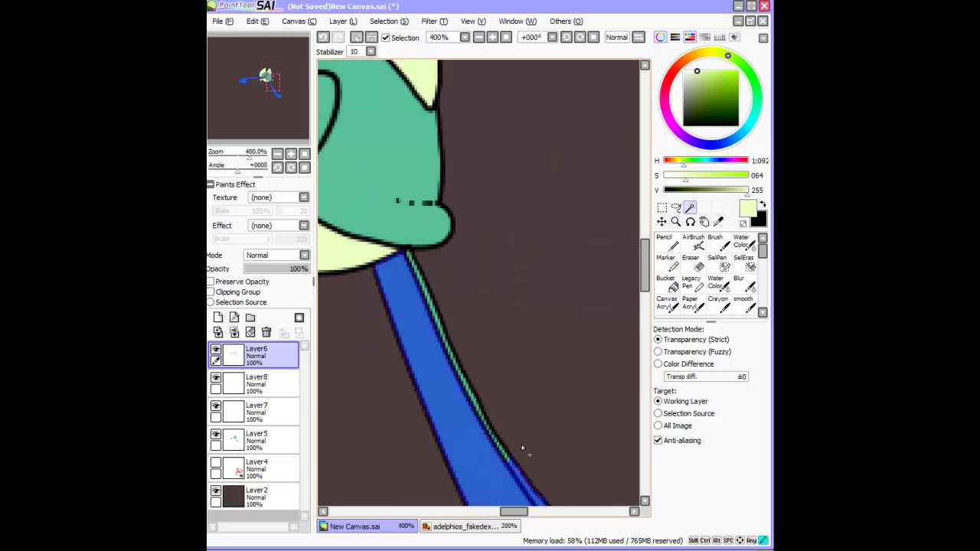
key("ctrl+z")
key("ctrl+z")
key("ctrl+z")
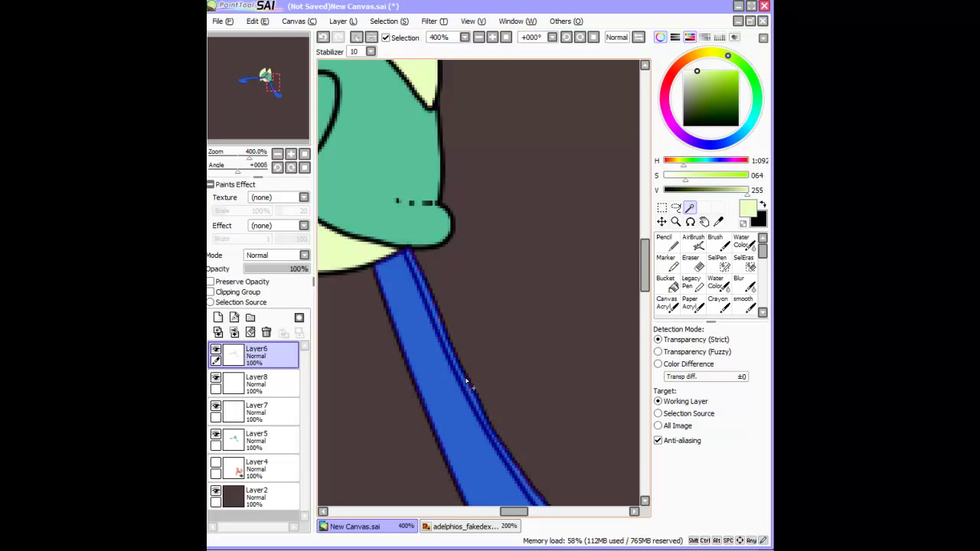
scroll(468, 382, "down", 5)
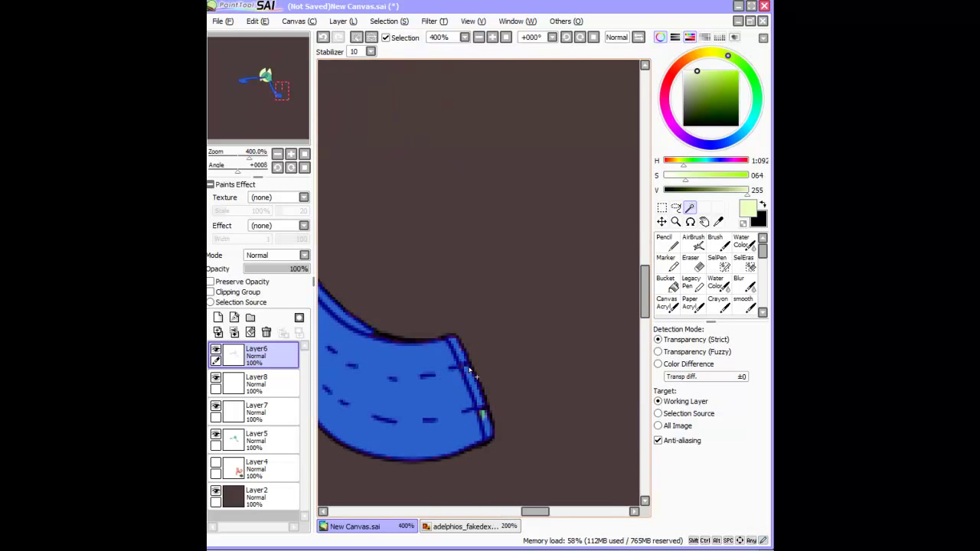
scroll(469, 369, "down", 2)
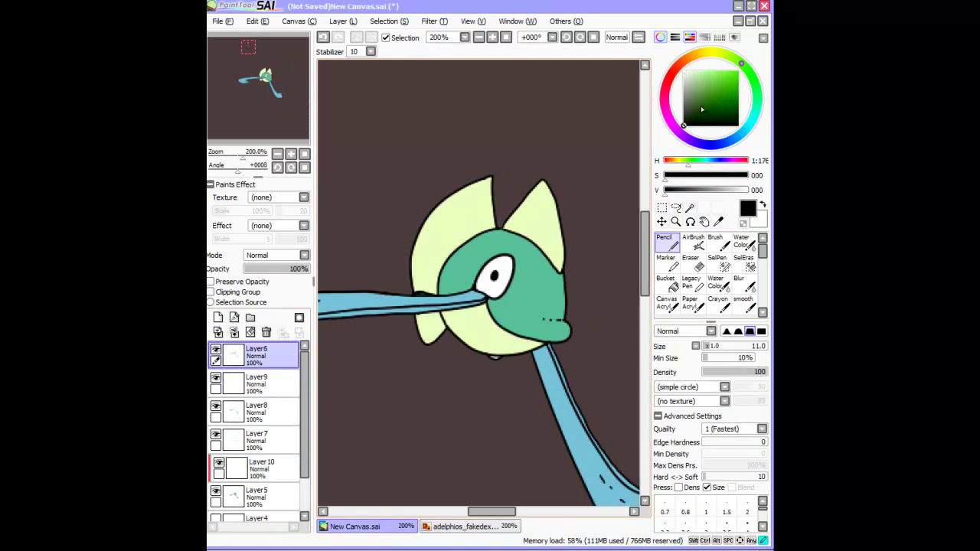
Paint pale yellow-green spots around the eye on the clipped Layer10 and merge it into Layer5
key("e")
left_click(244, 496)
left_click(230, 444)
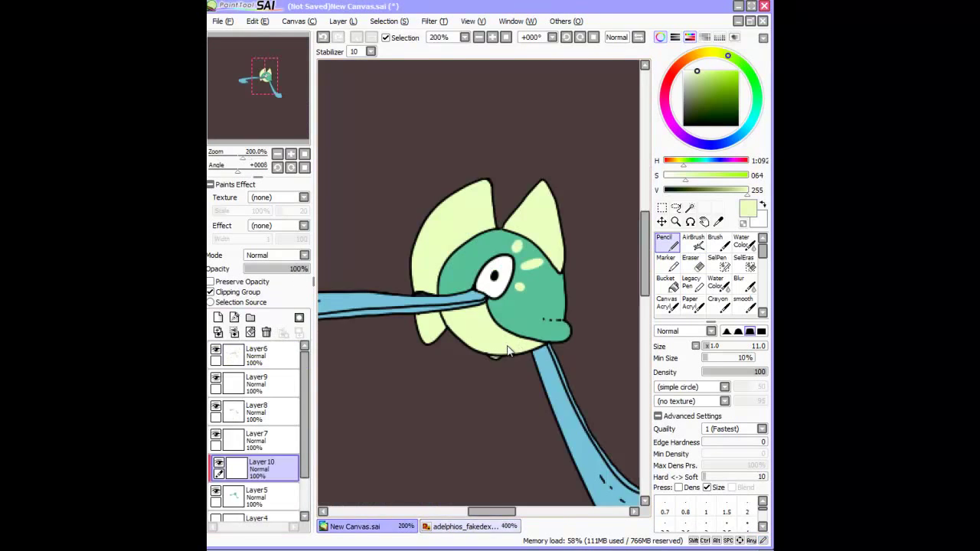
key("minus")
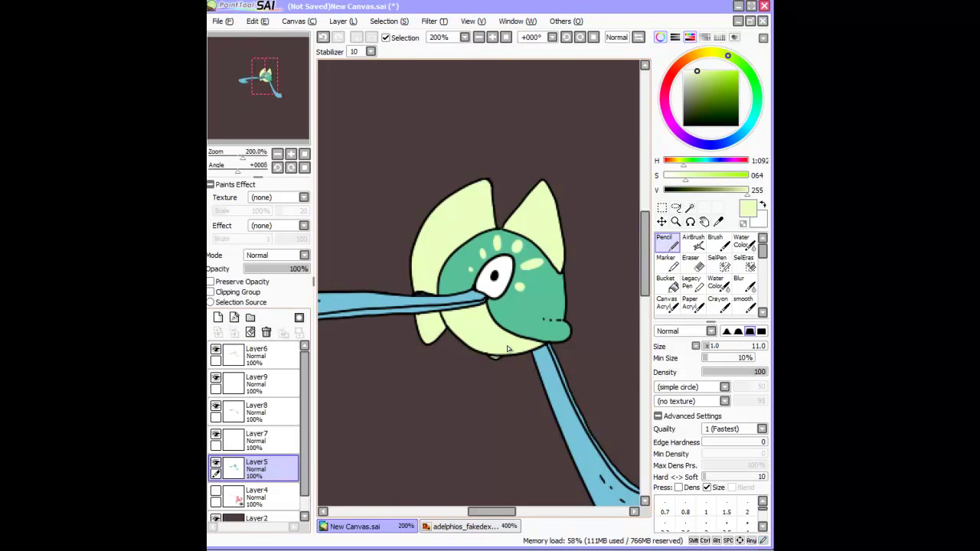
key("plus")
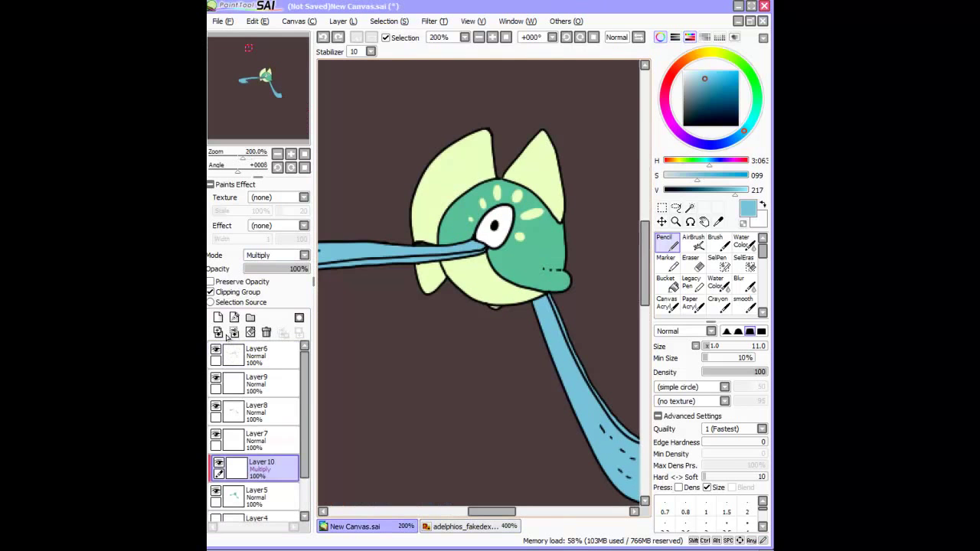
Shade the back of the head and the belly and stroke fine rays onto the fins in blue on clipped Multiply layers
left_click_drag(479, 187, 451, 241)
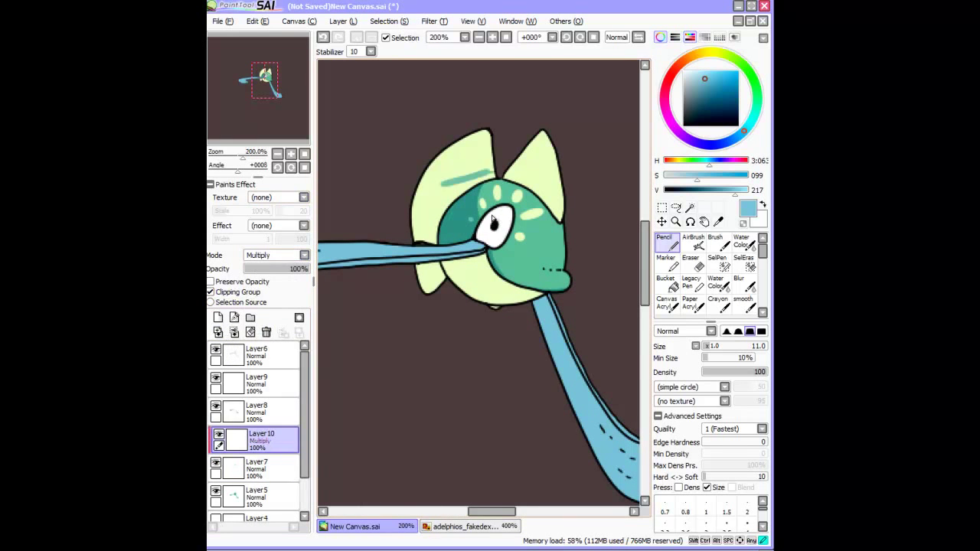
key("ctrl+Tab")
key("ctrl+Tab")
left_click_drag(444, 260, 539, 300)
key("ctrl+Tab")
key("ctrl+Tab")
key("e")
key("n")
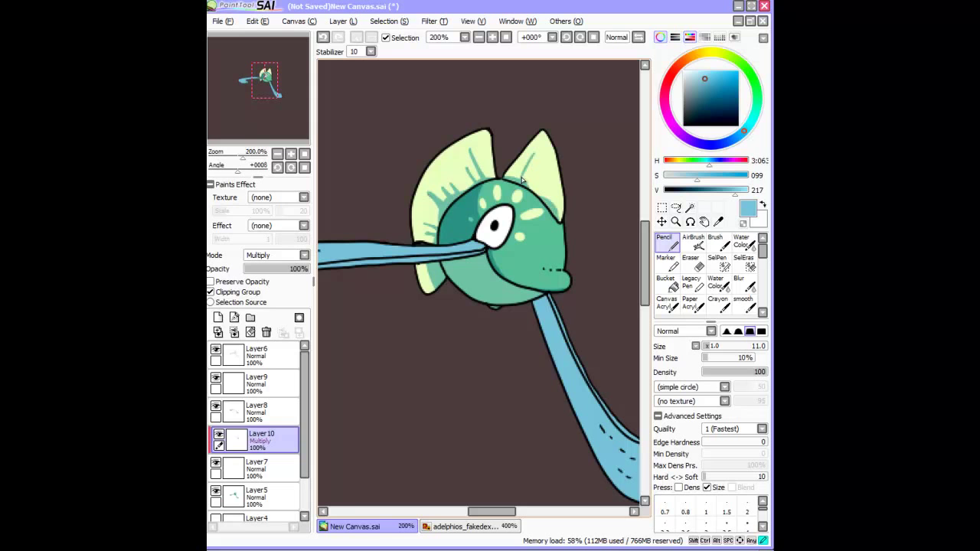
Add a clipped Multiply layer, shade the rear fin and the right limb in darker blue and merge the fin shading down
key("ctrl+shift+n")
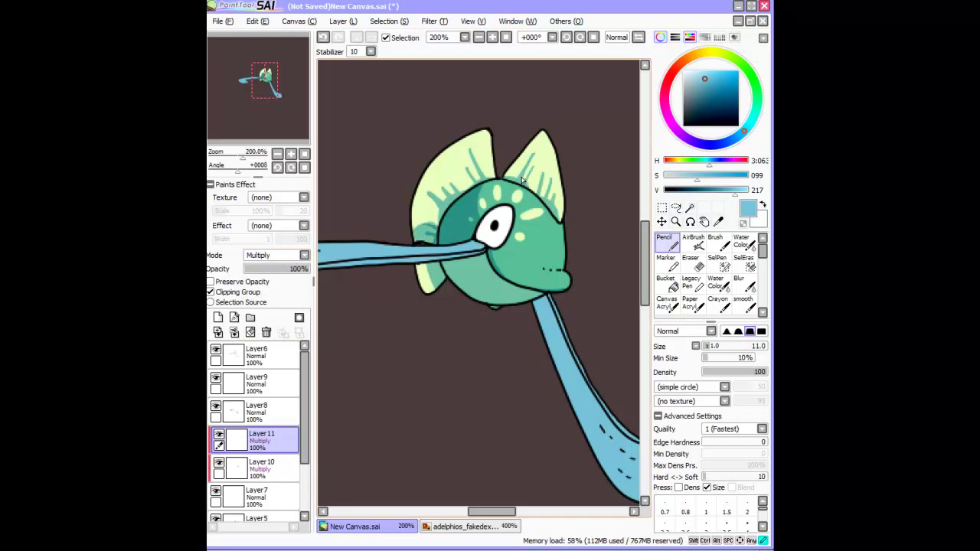
left_click(276, 255)
left_click(276, 277)
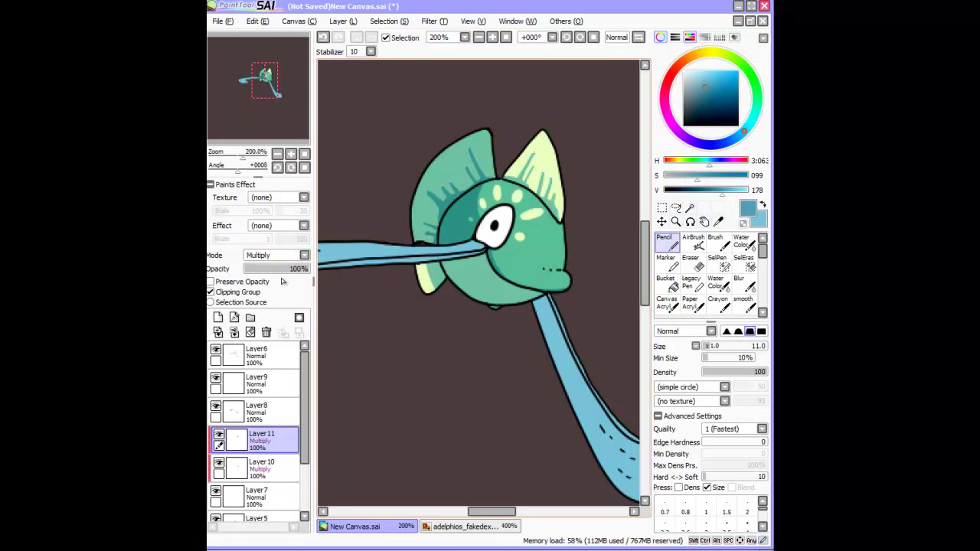
left_click(704, 102)
left_click(672, 281)
key("ctrl+e")
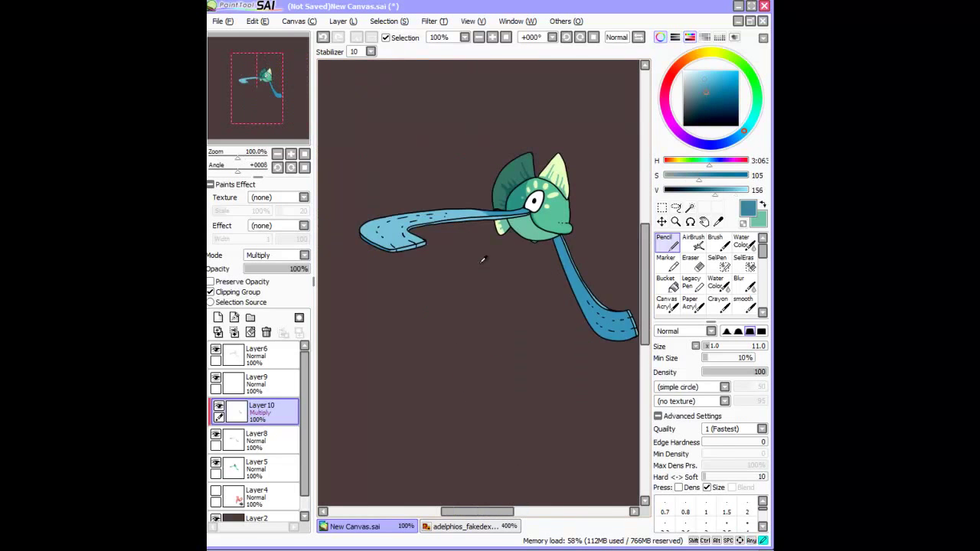
Merge the limb layers down into Layer5 and tint the belly pale green at 62% opacity on clipped Layer10
left_click(237, 297)
left_click(234, 331)
left_click(234, 331)
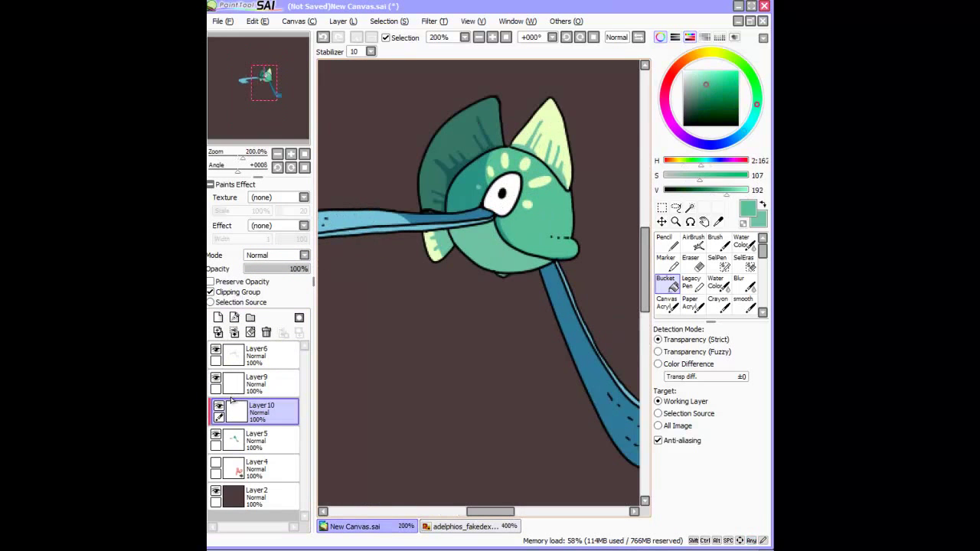
left_click(665, 241)
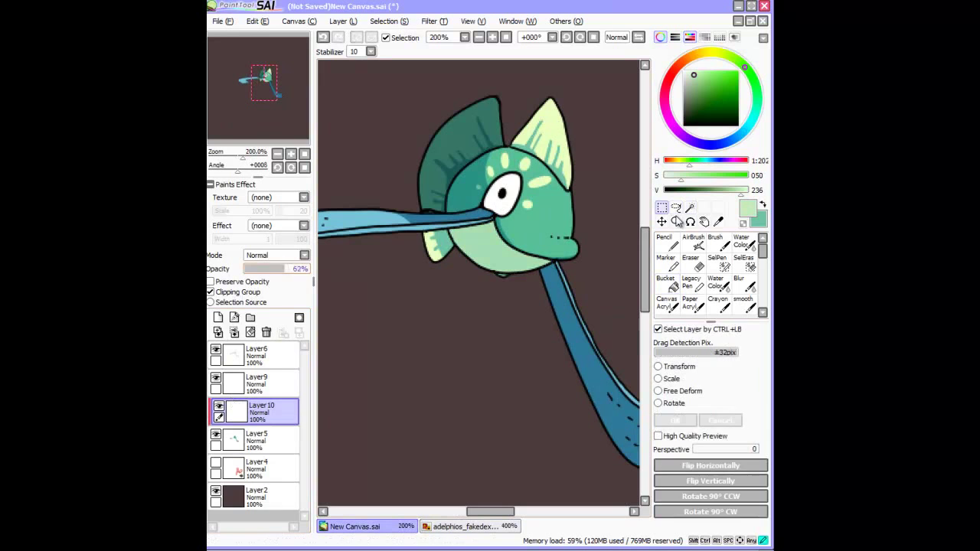
Move Layer10 above Layer9, shade the upper part of the eye and dot the cheek with small light green spots
left_click_drag(253, 411, 252, 378)
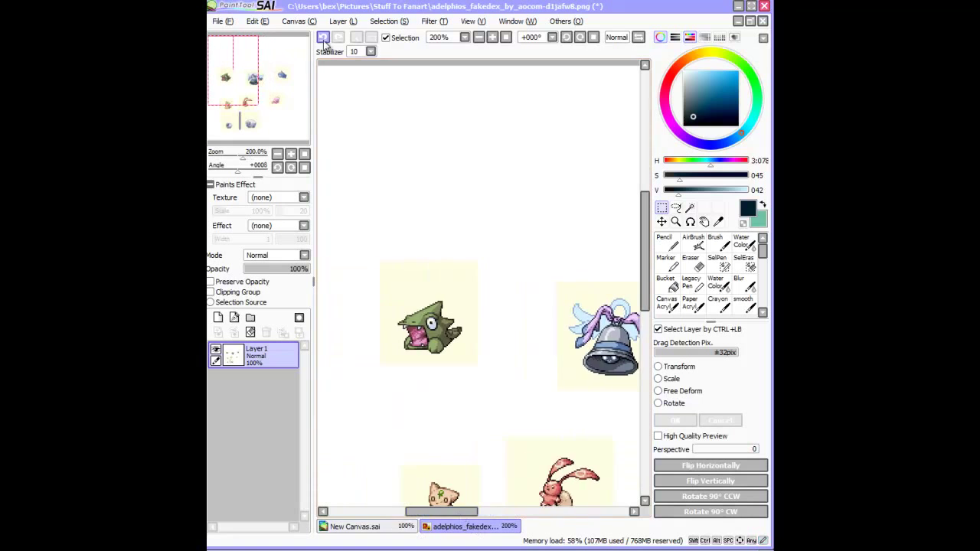
left_click(663, 243)
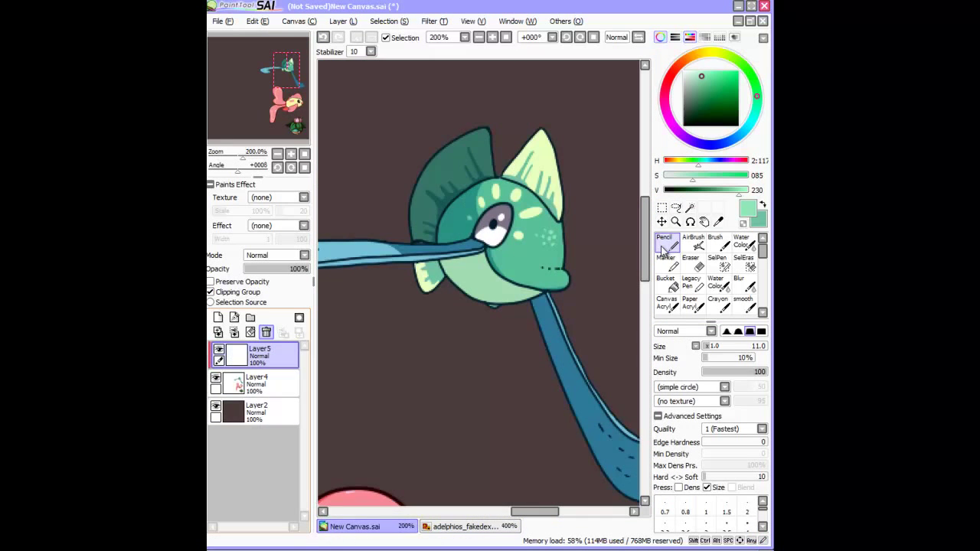
left_click(467, 526)
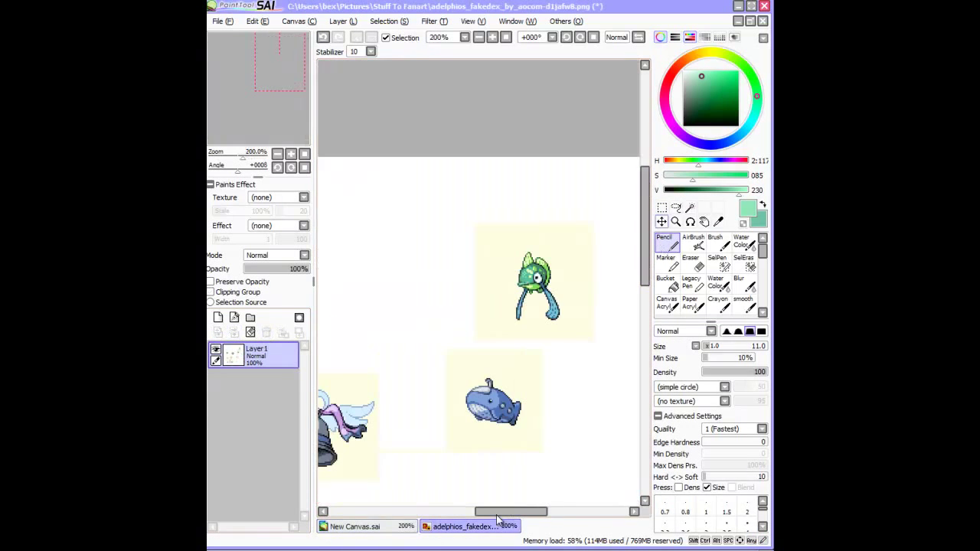
left_click(354, 526)
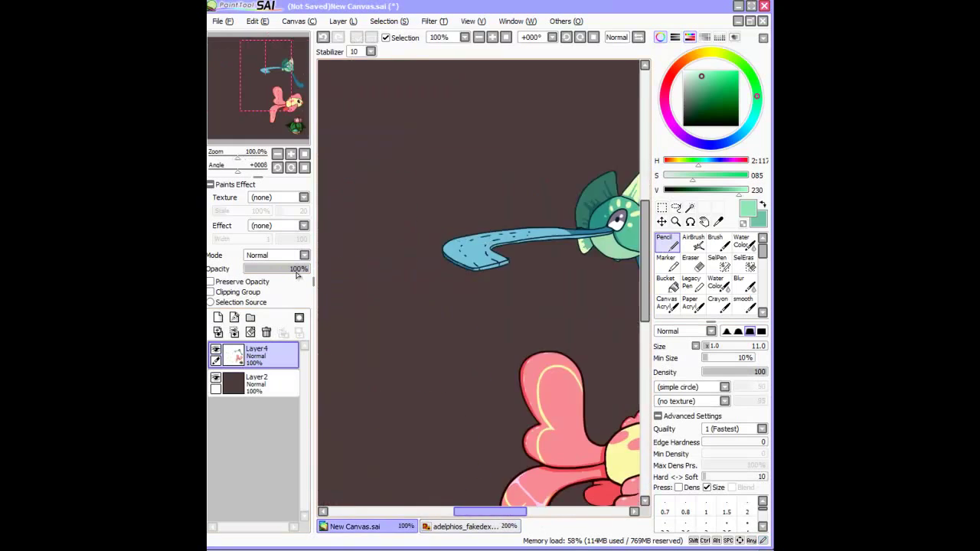
Hide Layer4 and sketch the pink creature's round head and small body with stubby legs in black on a new layer
left_click(467, 526)
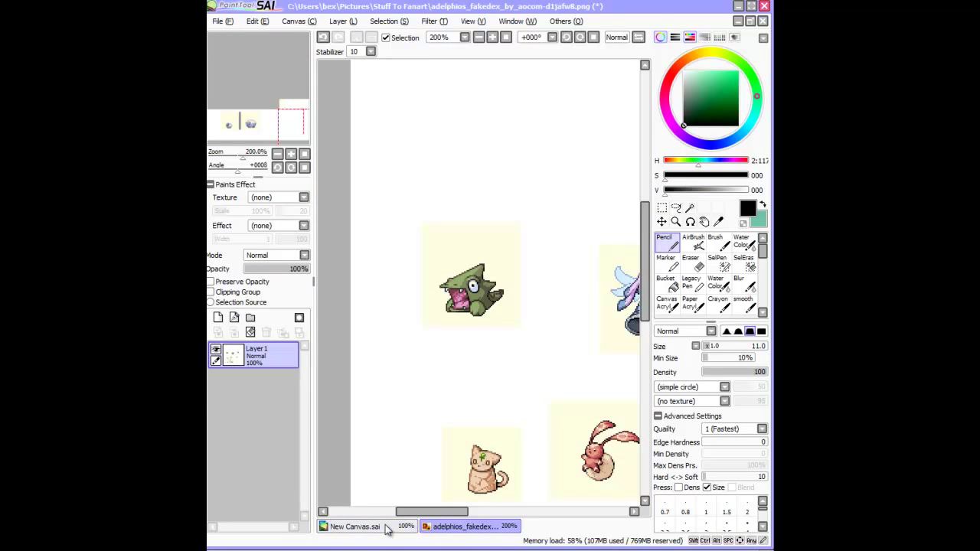
left_click(360, 526)
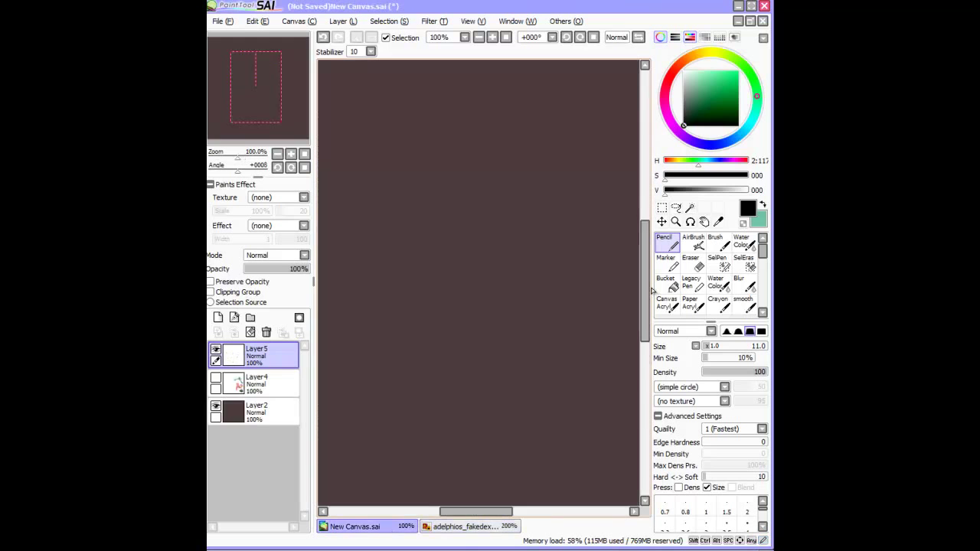
left_click_drag(534, 282, 528, 210)
mouse_move(482, 254)
left_mouse_down()
mouse_move(487, 308)
mouse_move(475, 288)
left_mouse_up()
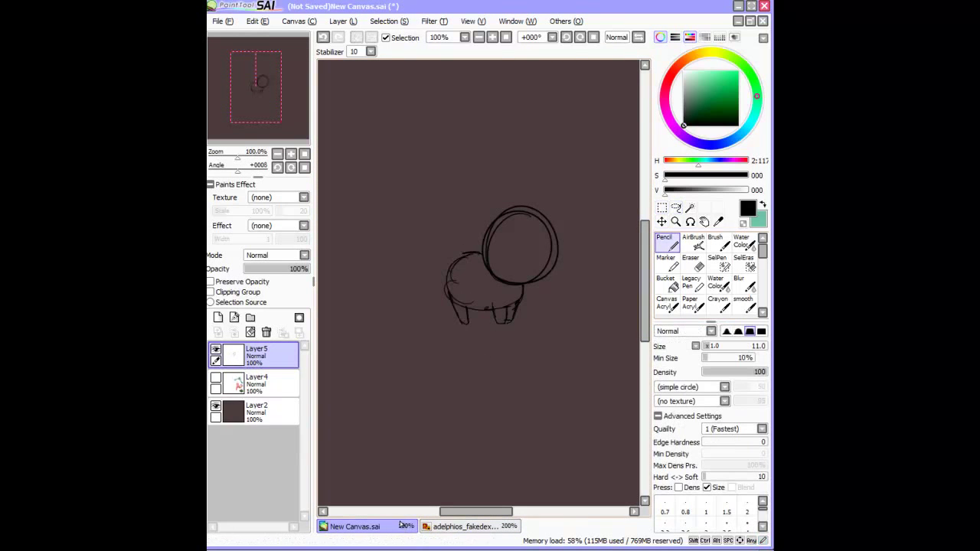
Sketch the large curled tail rising behind the body, comparing with the pink creature's sprite
left_click(467, 526)
left_click_drag(440, 264, 451, 306)
left_click_drag(382, 184, 512, 222)
left_click_drag(451, 126, 432, 306)
key("ctrl+Tab")
key("ctrl+Tab")
key("ctrl+Tab")
key("ctrl+Tab")
key("ctrl+Tab")
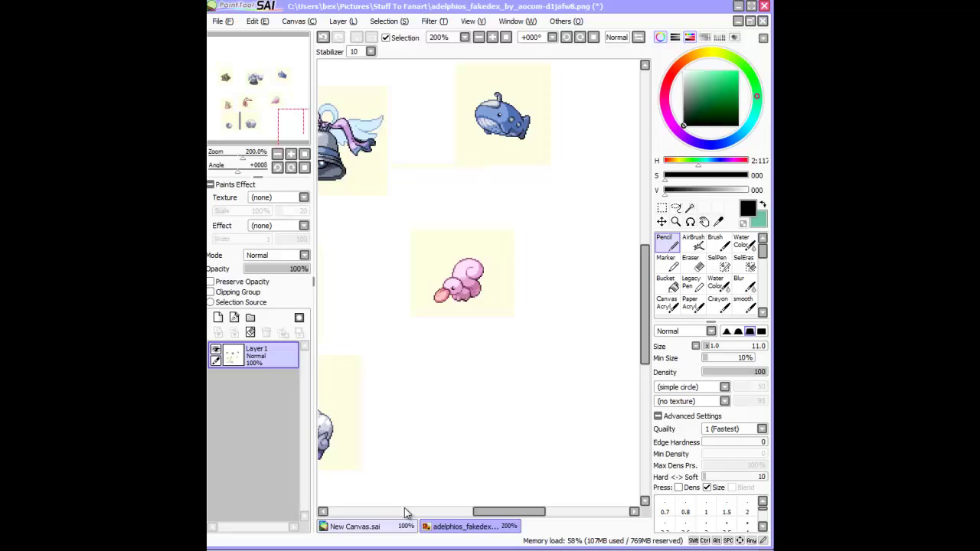
Sketch a large rounded oval muzzle overlapping the lower front of the head, checking the sprite reference
key("ctrl+Tab")
key("ctrl+Tab")
key("ctrl+Tab")
left_click_drag(551, 256, 580, 318)
left_click_drag(501, 264, 563, 337)
key("ctrl+Tab")
key("ctrl+Tab")
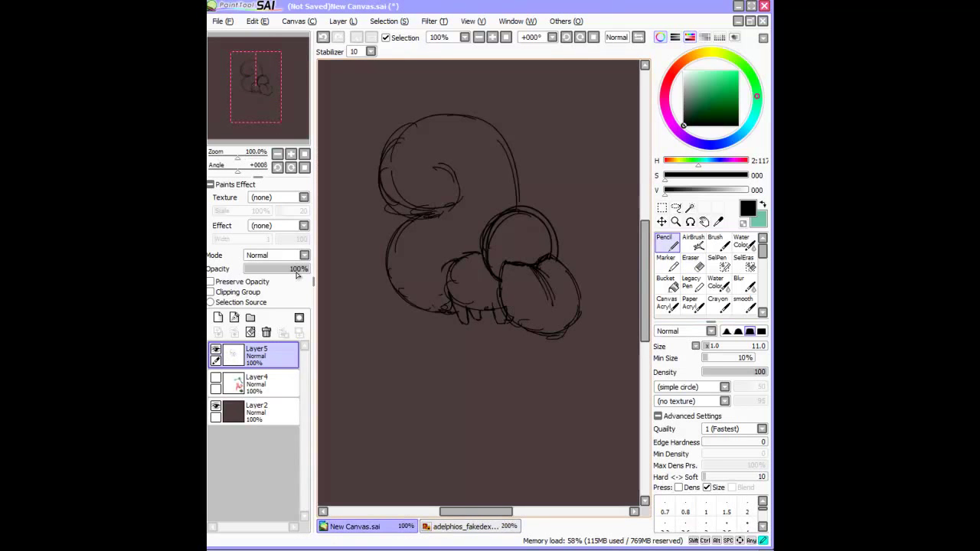
Add two solid black oval eyes on either side of the head above the muzzle
key("ctrl+Tab")
key("ctrl+Tab")
left_click(494, 253)
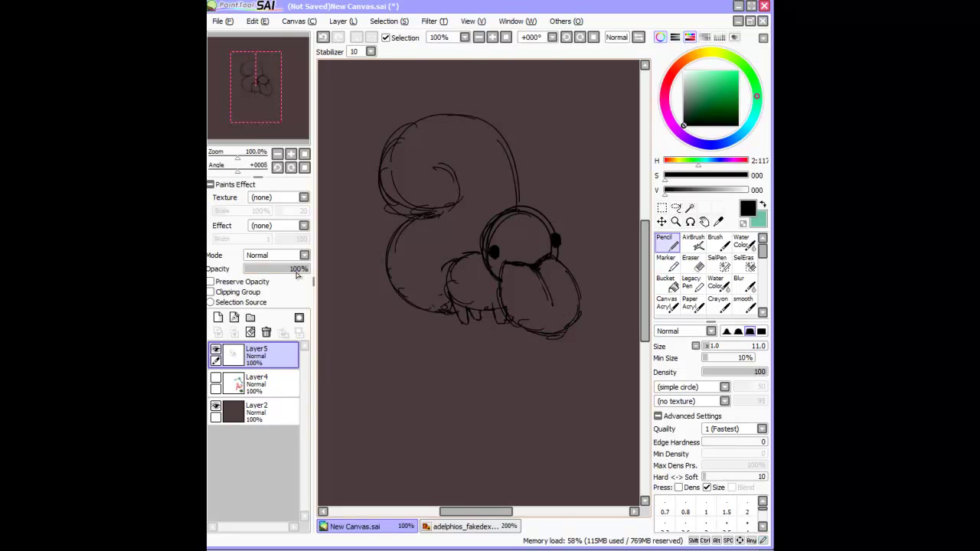
Fade the sketch layer to 11% opacity and ink solid eyes and the muzzle's top edge and crease in black on a new layer
left_click_drag(303, 269, 251, 269)
key("ctrl+shift+n")
key("ctrl+plus")
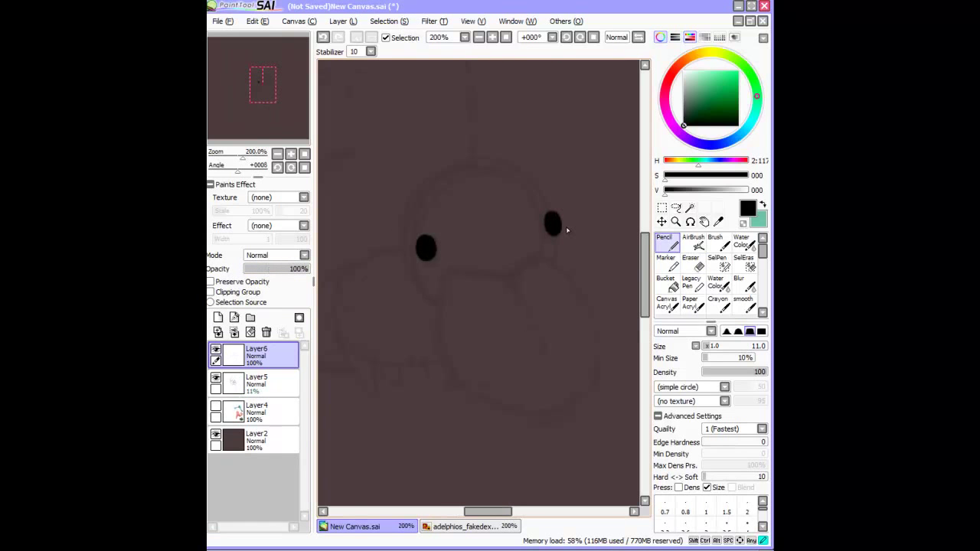
left_click_drag(443, 271, 546, 340)
left_click_drag(526, 258, 512, 277)
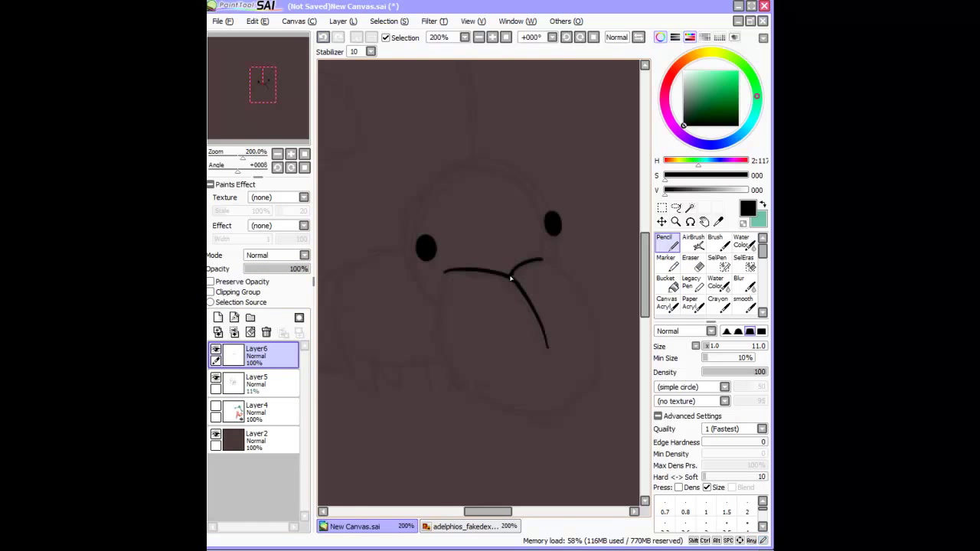
Ink the rounded outer outline of the tongue-like muzzle, following the faded sketch
left_click_drag(442, 272, 585, 392)
key("ctrl+z")
left_click_drag(541, 259, 588, 390)
left_click_drag(442, 273, 529, 416)
key("e")
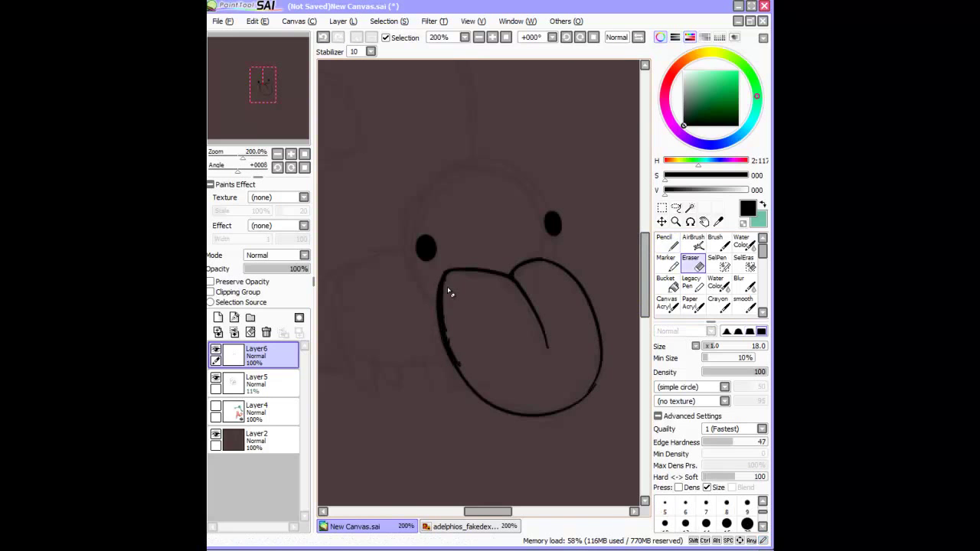
Smooth the muzzle outline by redrawing and erasing rough spots along its side and lower corner
key("n")
mouse_move(448, 333)
left_mouse_down()
mouse_move(470, 371)
mouse_move(457, 369)
left_mouse_up()
key("e")
key("n")
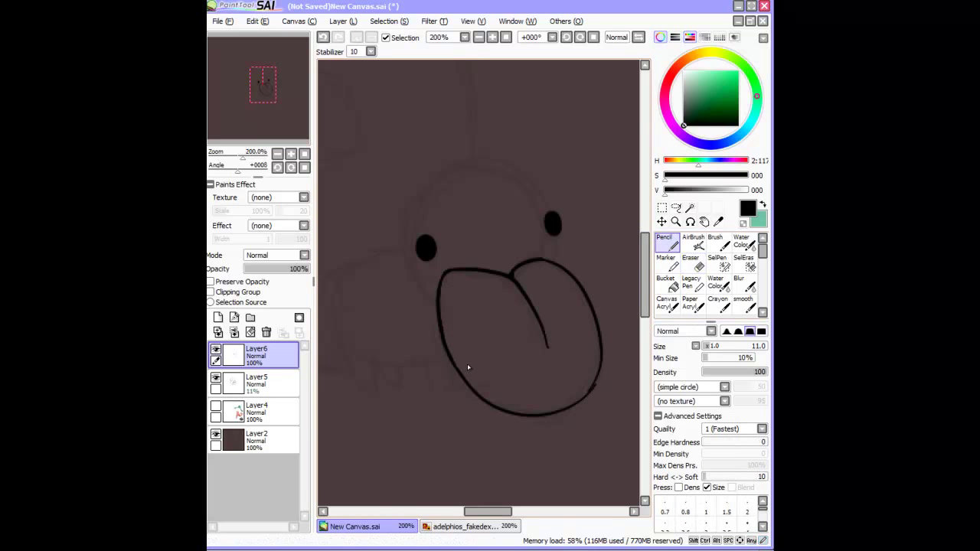
key("e")
key("n")
key("e")
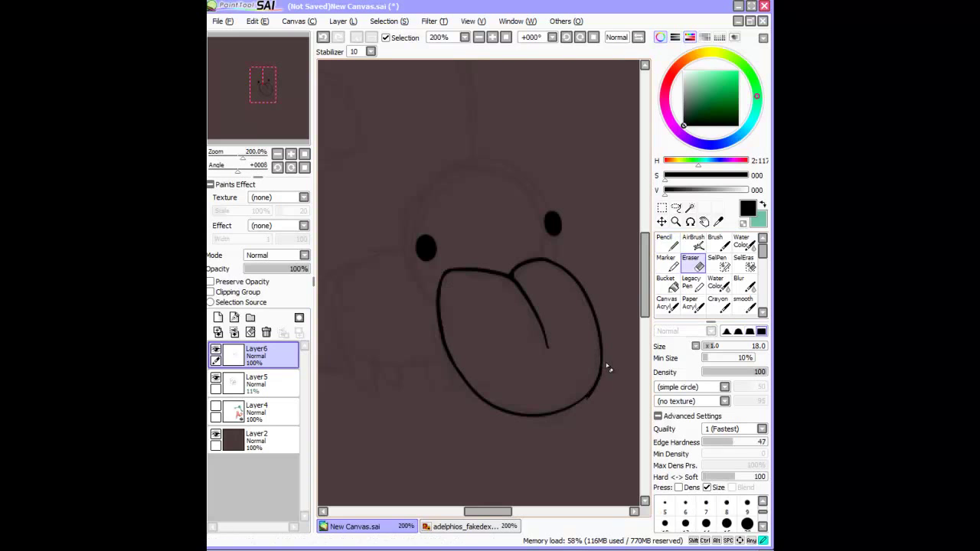
key("n")
key("e")
key("n")
Ink the round head outline around the eyes on a new layer, retrying strokes, and merge it into Layer6
key("ctrl+z")
key("ctrl+z")
key("ctrl+y")
key("ctrl+z")
key("ctrl+y")
key("ctrl+z")
key("ctrl+z")
key("ctrl+y")
key("ctrl+z")
key("ctrl+y")
key("ctrl+z")
key("ctrl+y")
key("ctrl+z")
key("ctrl+z")
key("ctrl+y")
key("ctrl+z")
key("ctrl+y")
key("ctrl+z")
key("ctrl+y")
key("ctrl+z")
key("ctrl+y")
key("e")
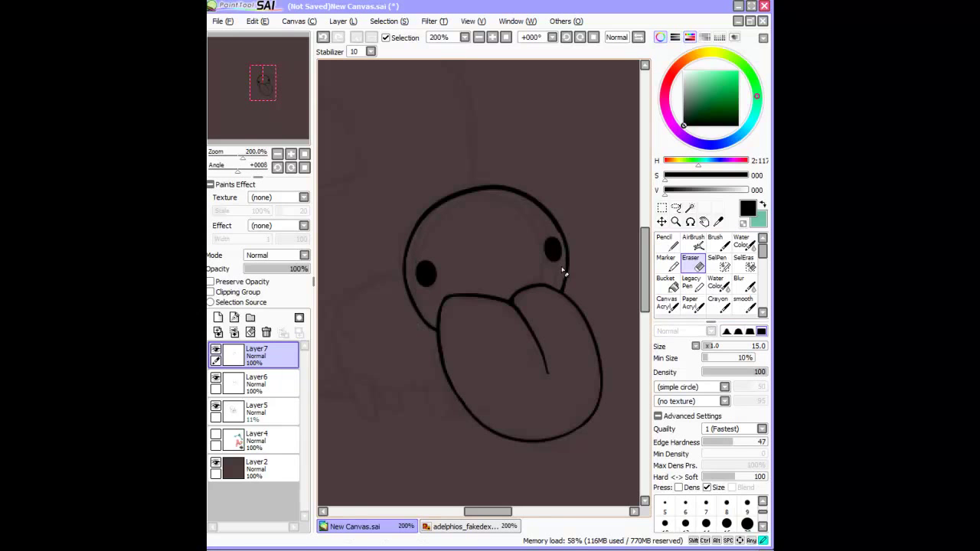
key("n")
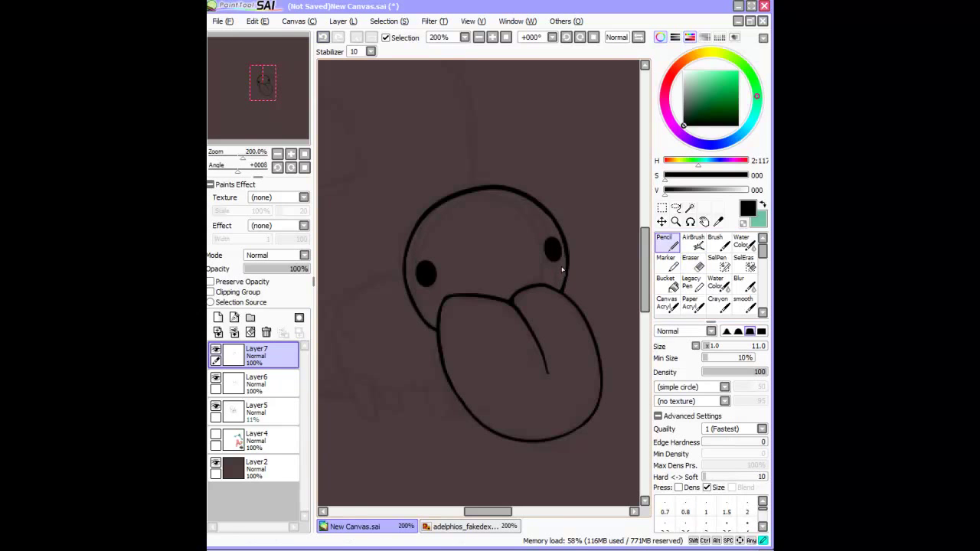
key("ctrl+e")
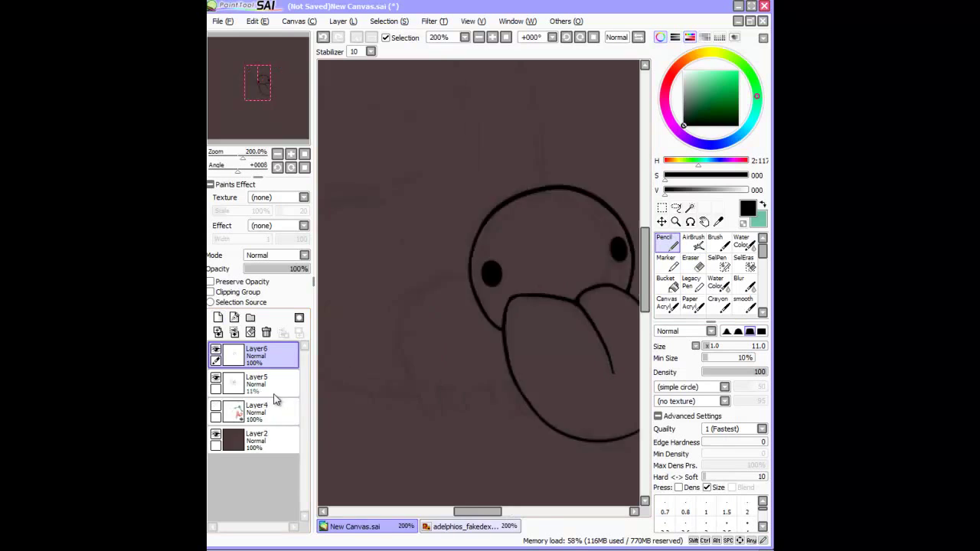
Ink the rounded back of the body with a stubby hind leg and front leg beside the muzzle
key("ctrl+z")
mouse_move(468, 275)
left_mouse_down()
mouse_move(405, 417)
mouse_move(394, 325)
mouse_move(430, 416)
mouse_move(439, 395)
left_mouse_up()
key("ctrl+z")
key("ctrl+z")
key("ctrl+z")
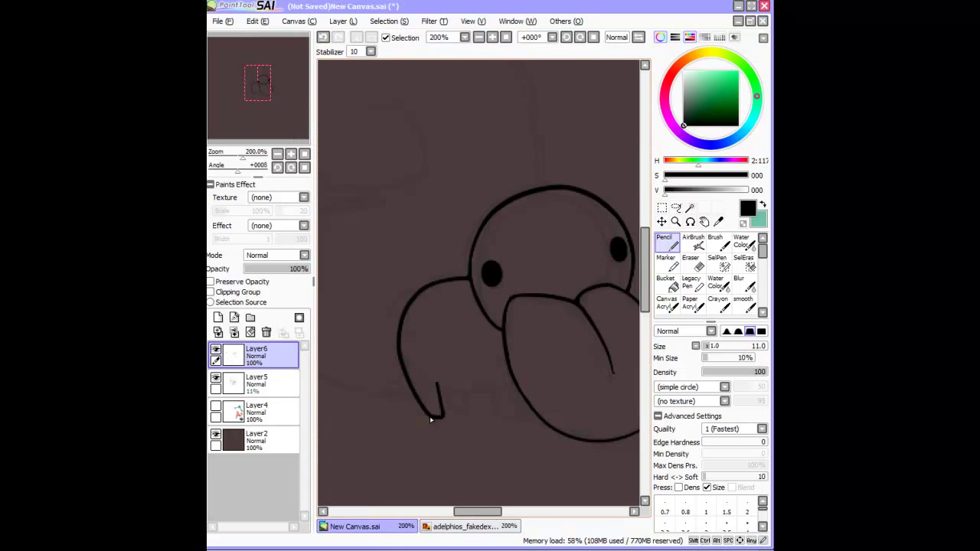
key("e")
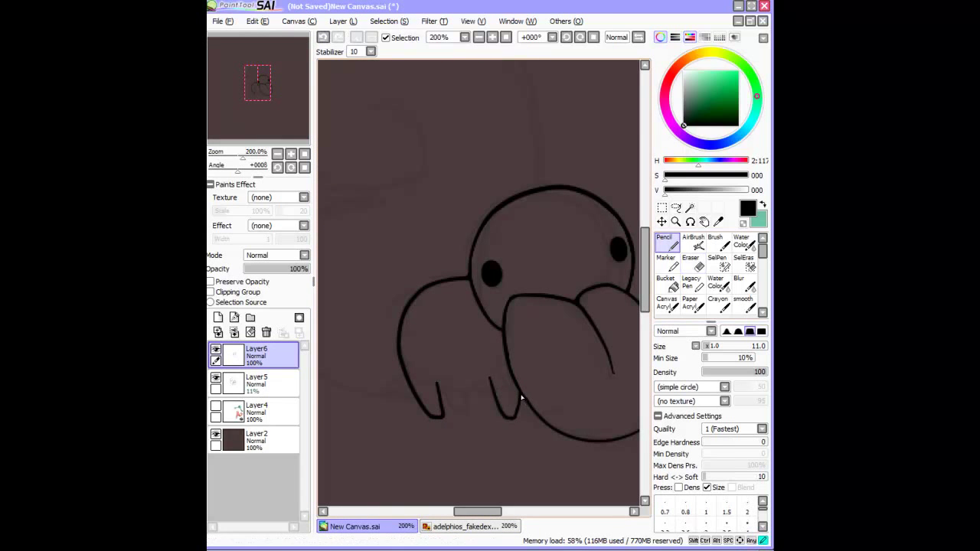
Ink the curved belly line between the legs and add the small far-side legs
key("n")
key("e")
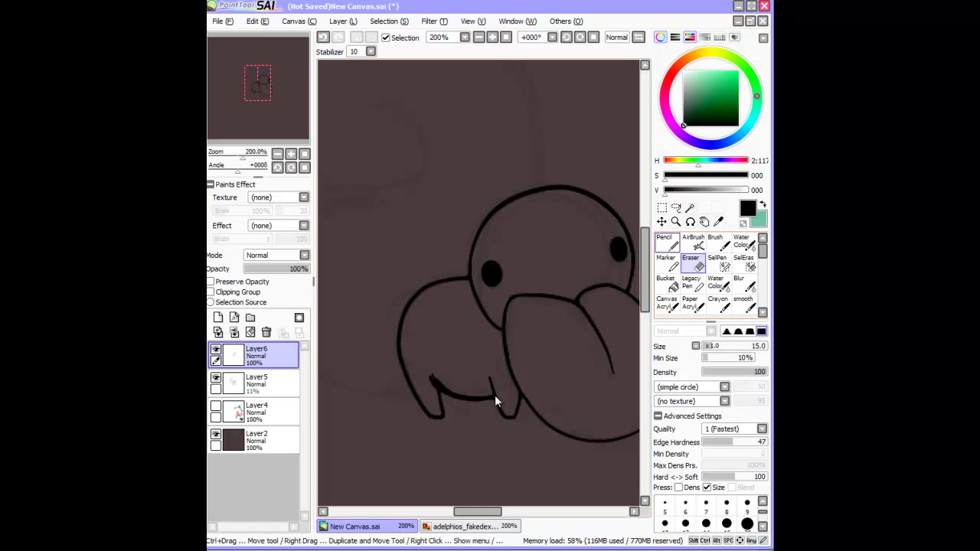
key("ctrl+z")
key("n")
key("ctrl+z")
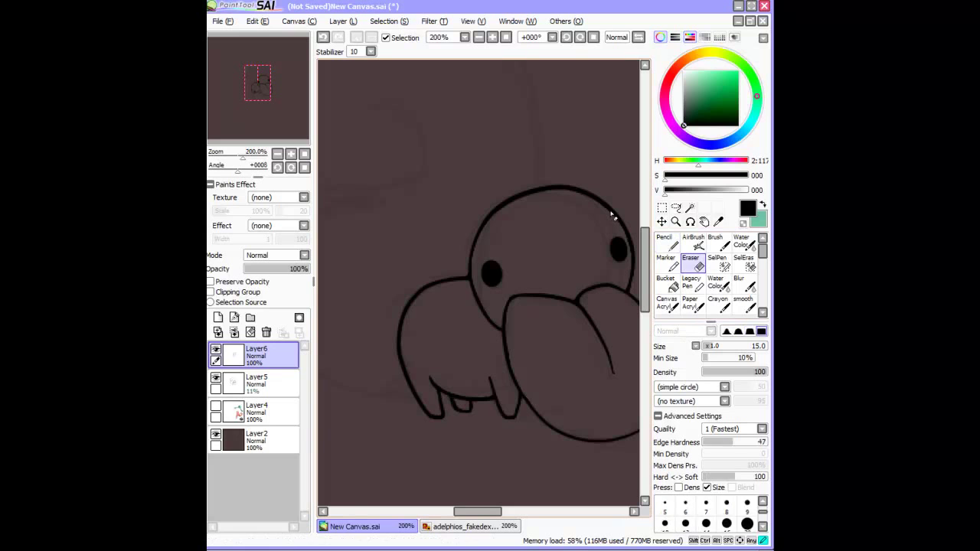
Ink the tall upper arc of the tail and its inward spiral curl above the head
left_click_drag(436, 275, 526, 408)
mouse_move(470, 135)
left_mouse_down()
mouse_move(406, 342)
mouse_move(451, 233)
left_mouse_up()
key("ctrl+z")
left_click_drag(475, 135, 471, 238)
scroll(502, 260, "right", 2)
left_click_drag(410, 131, 566, 303)
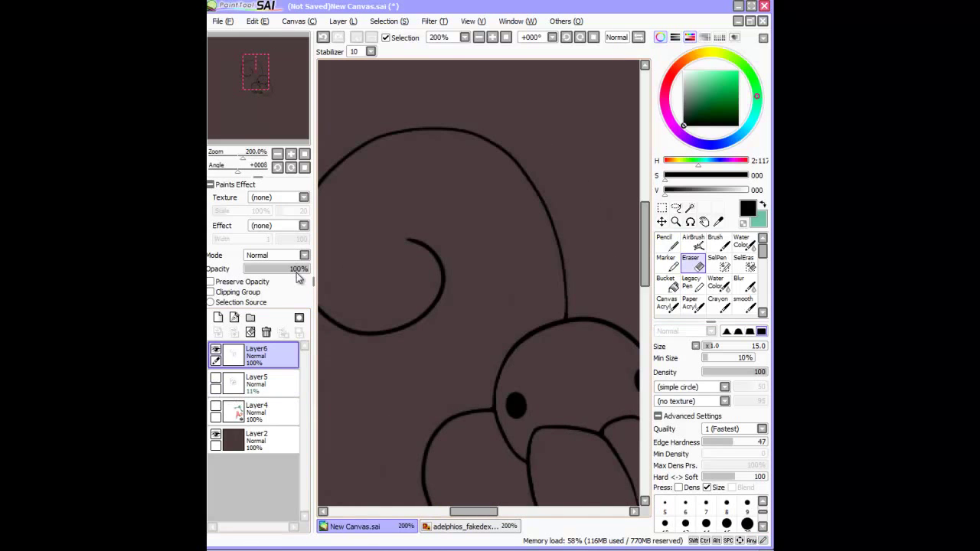
Ink the tail's lower lobe down to the legs and the short curved line where the tail meets the body
scroll(359, 414, "down", 4)
scroll(358, 415, "left", 2)
mouse_move(405, 218)
left_mouse_down()
mouse_move(359, 322)
mouse_move(490, 406)
left_mouse_up()
key("e")
key("n")
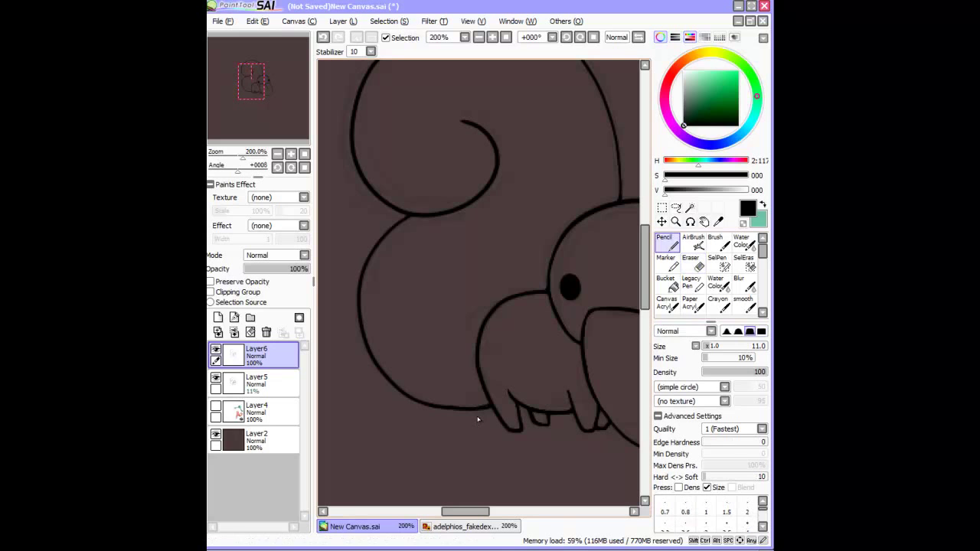
key("e")
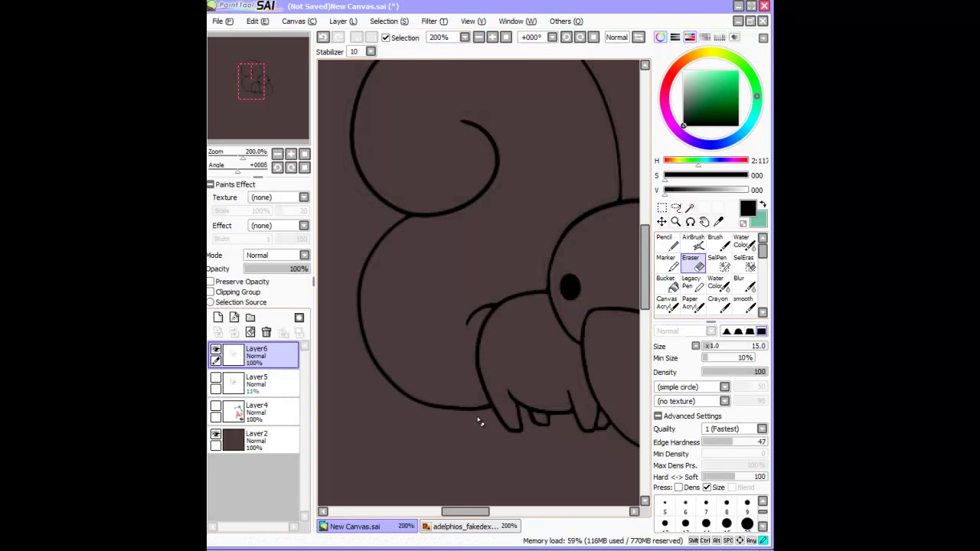
Clear the sketch on Layer5, restore its opacity to 100%, and select the creature's silhouette from the line art
scroll(476, 415, "right", 4)
left_click(256, 383)
left_click_drag(264, 268, 287, 277)
key("minus")
key("w")
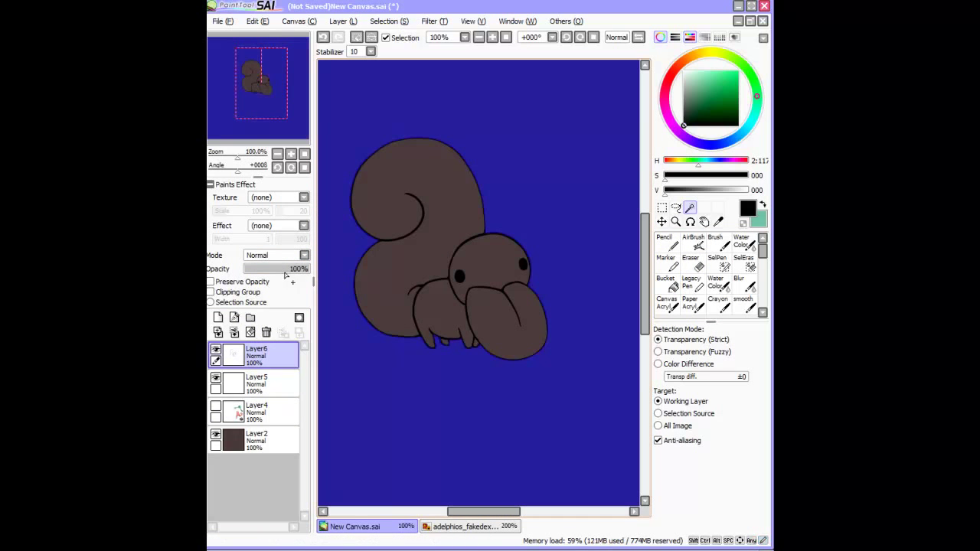
key("ctrl+i")
Sample the pink from the sprite reference and fill the creature's silhouette with it on Layer5
left_click(467, 526)
left_click(459, 279, "alt")
left_click(355, 526)
left_click(467, 526)
key("ctrl+Tab")
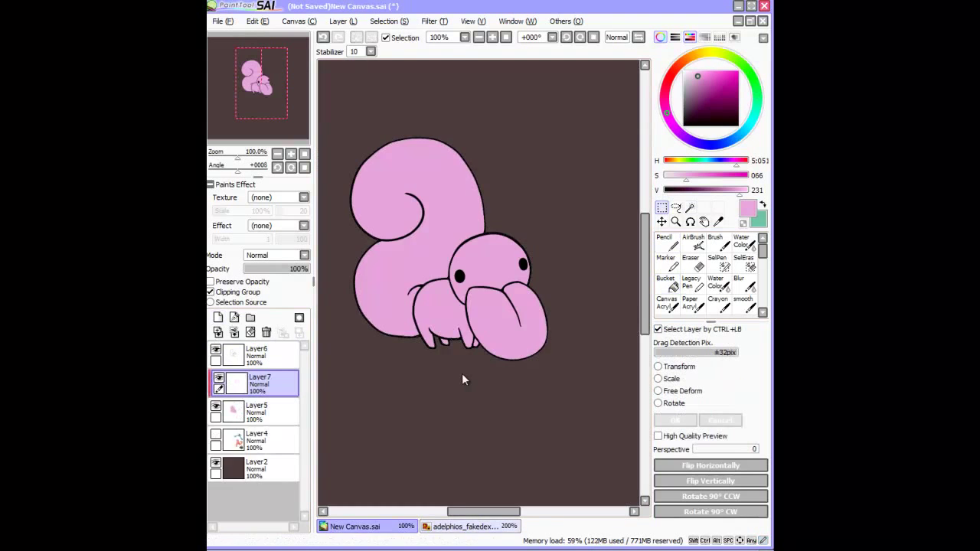
Colour the muzzle light peach-pink on its own layer and add clipped Multiply layers above both colour layers
left_click(461, 372, "ctrl")
left_click(218, 317)
left_click(276, 255)
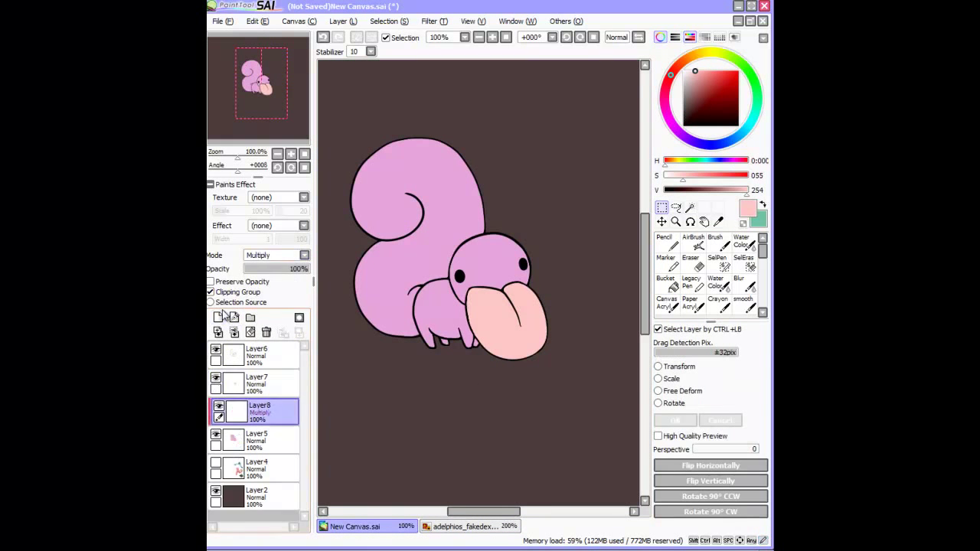
left_click(260, 274)
left_click(210, 292)
Choose a muted pink and shade the body beside the muzzle on the Multiply layer above the base pink
key("n")
key("ctrl+z")
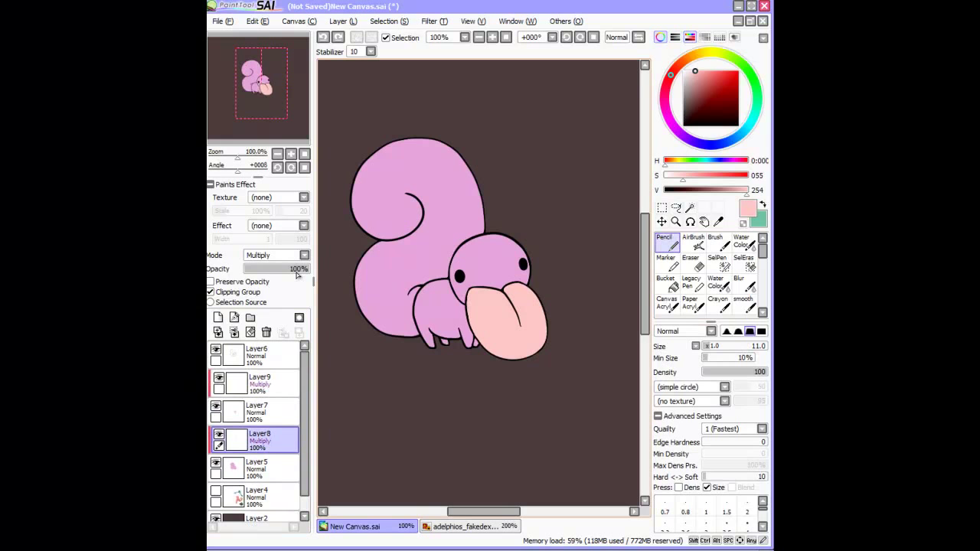
key("ctrl+y")
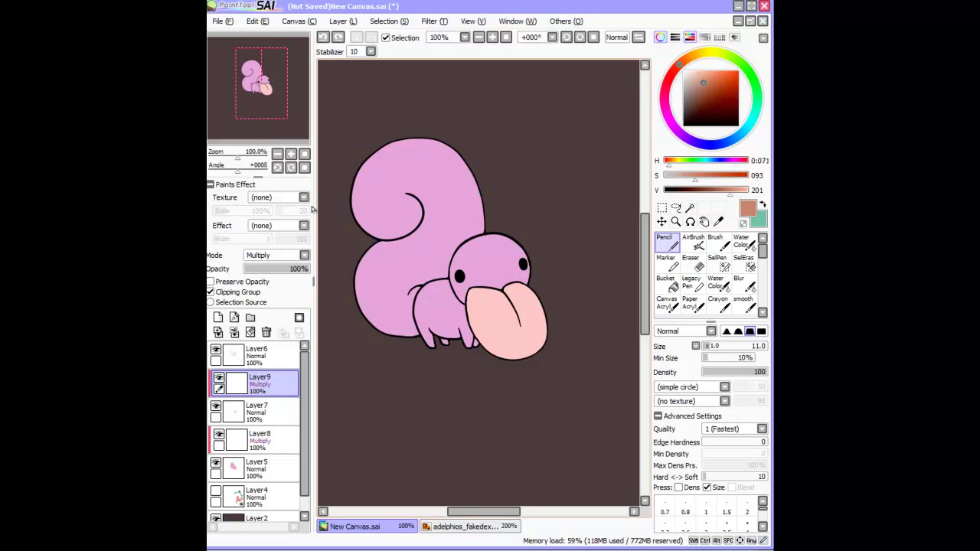
key("ctrl+y")
key("ctrl+y")
key("ctrl+y")
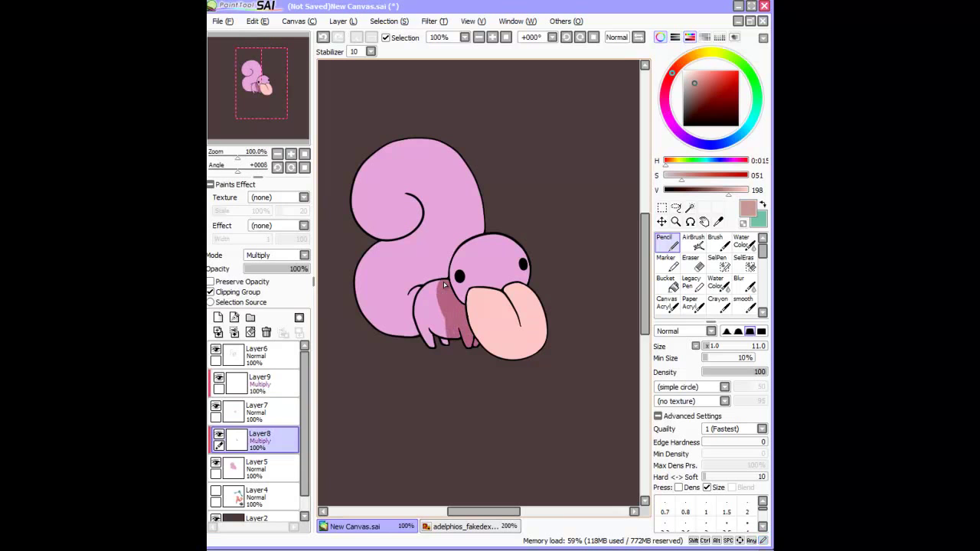
key("ctrl+z")
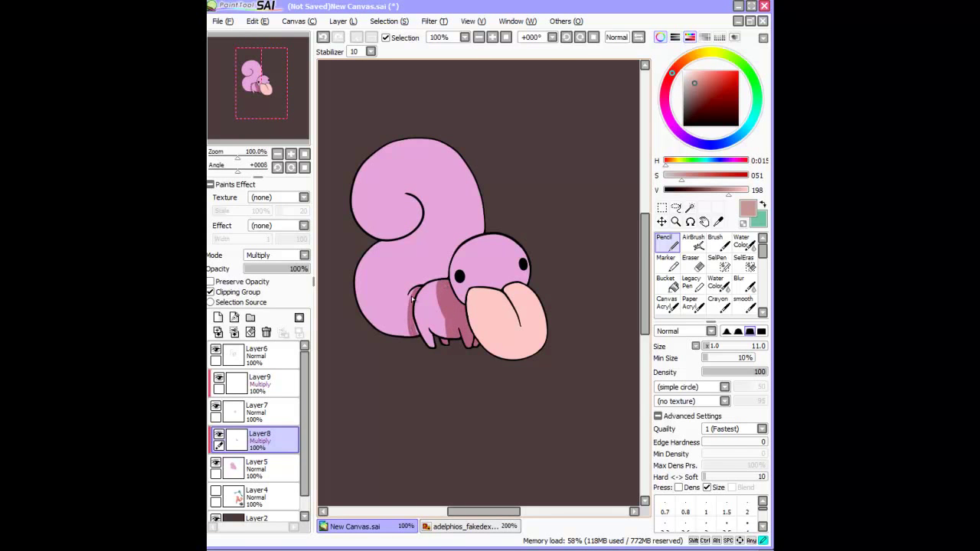
Shade the tail just behind the body and around the short line at its base
scroll(412, 299, "up", 2)
key("ctrl+z")
key("ctrl+y")
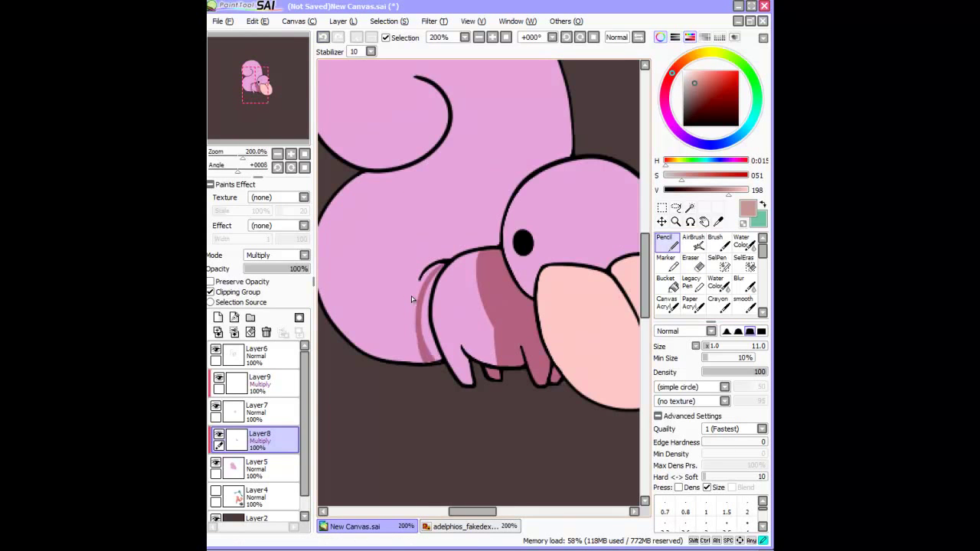
key("e")
key("n")
left_click_drag(482, 512, 475, 512)
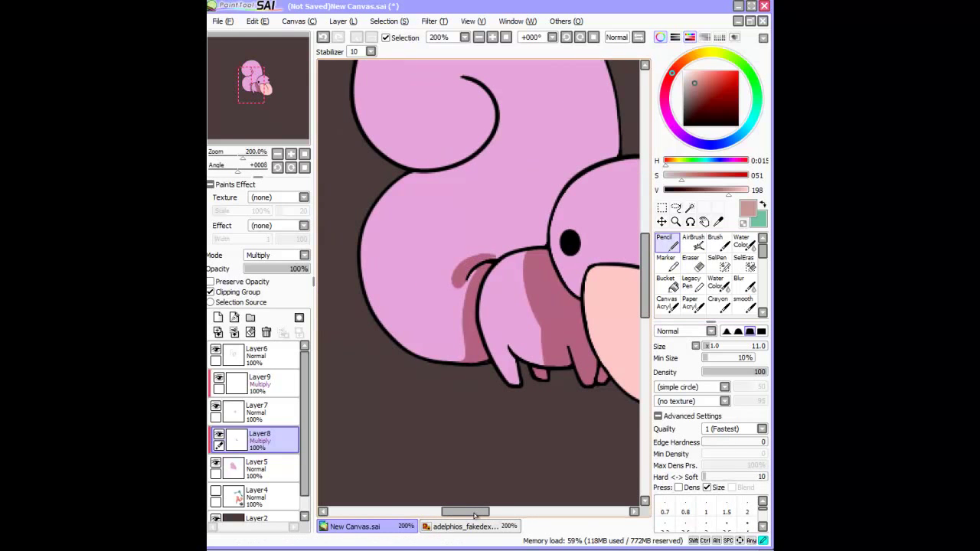
Shade a wide crescent along the outer and lower edge of the tail's upper curl
scroll(474, 515, "up", 3)
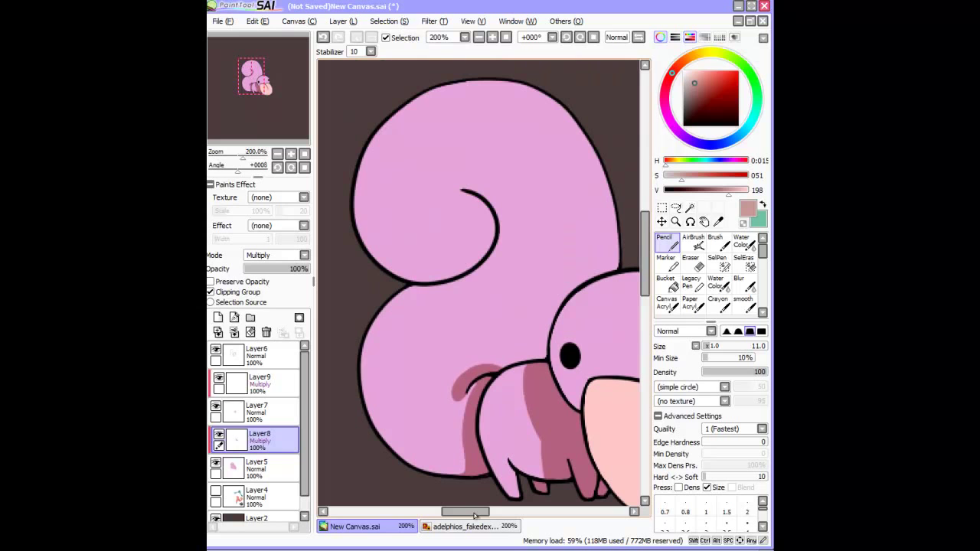
mouse_move(429, 90)
left_mouse_down()
mouse_move(367, 237)
mouse_move(496, 224)
left_mouse_up()
mouse_move(398, 111)
left_mouse_down()
mouse_move(356, 248)
mouse_move(360, 279)
left_mouse_up()
key("ctrl+z")
key("e")
left_click_drag(425, 269, 482, 246)
key("b")
left_click_drag(390, 270, 456, 269)
key("e")
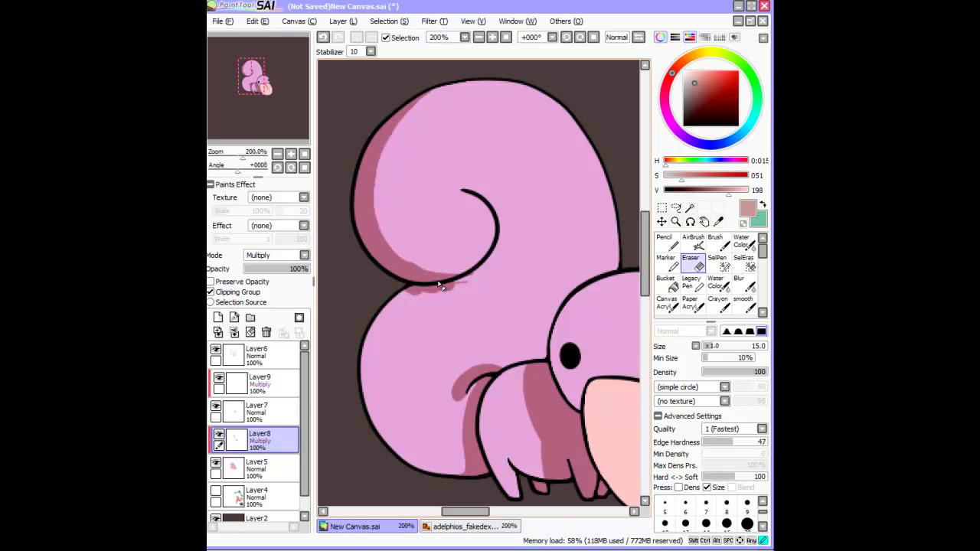
Shade the top of the tail's lower lobe beneath the curl and clean up the shadow edges
key("n")
mouse_move(441, 286)
left_mouse_down()
mouse_move(406, 289)
mouse_move(377, 318)
left_mouse_up()
key("e")
key("n")
key("e")
key("n")
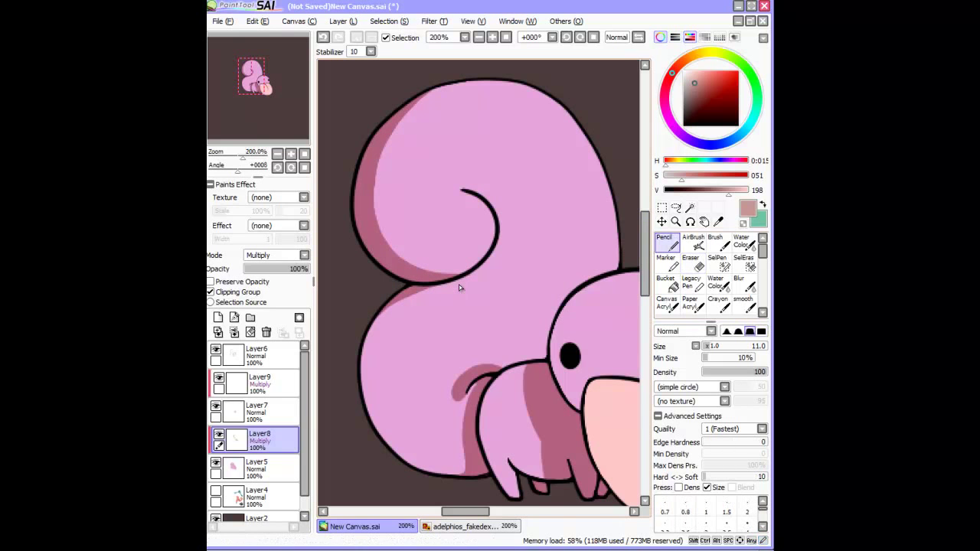
Draw a curved shadow boundary across the tail's lower lobe, from beneath the curl to the body
key("Home")
left_click(218, 317)
left_click_drag(429, 199, 482, 333)
left_click(690, 208)
left_click(571, 304)
key("Delete")
key("ctrl+d")
key("e")
left_click_drag(493, 195, 522, 221)
left_click_drag(458, 252, 481, 241)
mouse_move(513, 192)
left_mouse_down()
mouse_move(542, 249)
mouse_move(536, 214)
left_mouse_up()
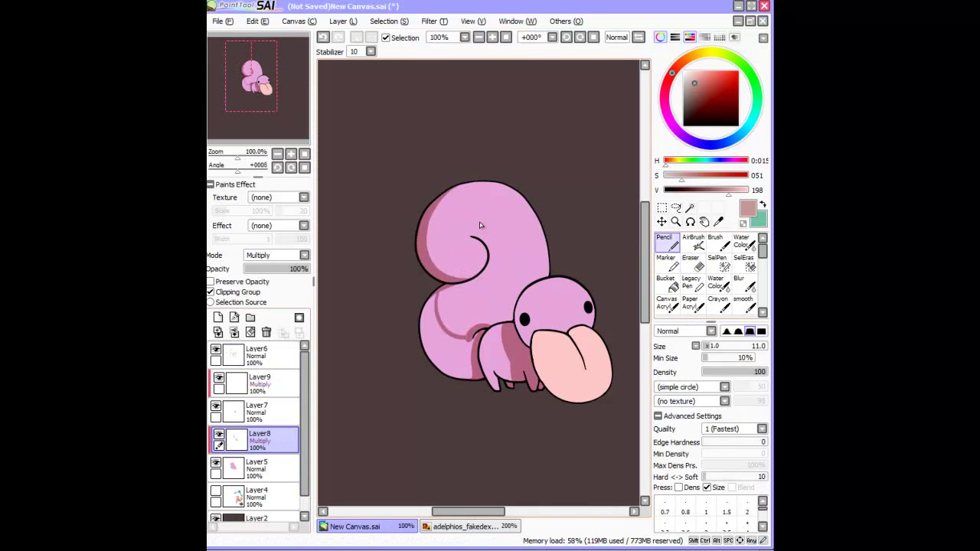
Fill the lower lobe's shadow down to the legs and erase the shading from the upper curl
key("e")
left_click_drag(452, 221, 425, 276)
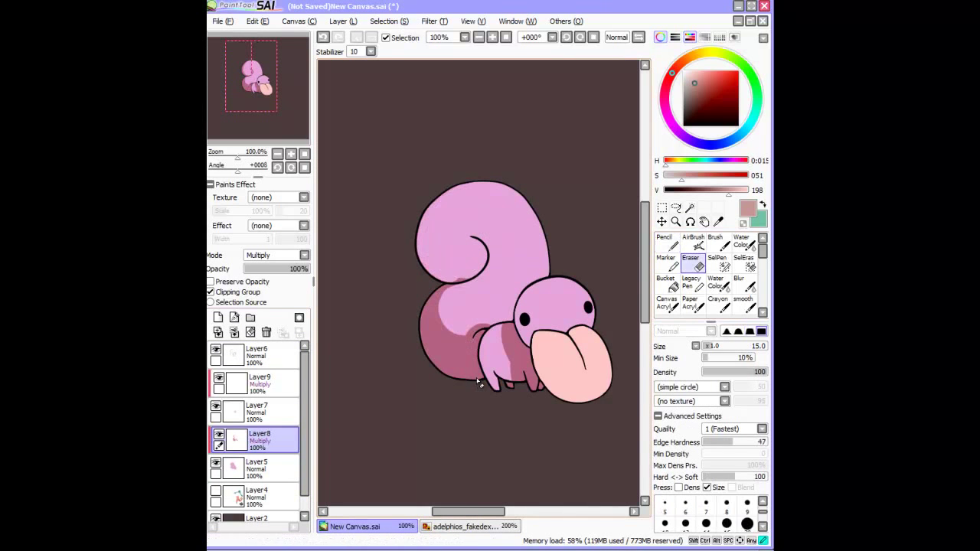
key("n")
key("e")
key("n")
Shade a narrower crescent along the upper curl's outer edge and a shadow on the tail behind the head
left_click_drag(432, 205, 422, 279)
key("e")
key("n")
key("e")
key("n")
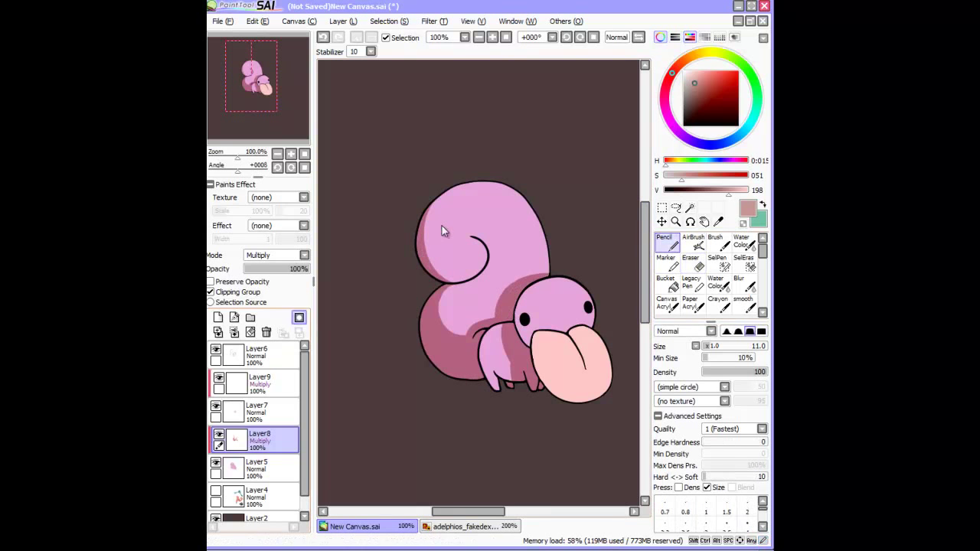
Paint pale pink highlights on the tail and head on a new clipped layer and merge it into the base colour
key("ctrl+shift+n")
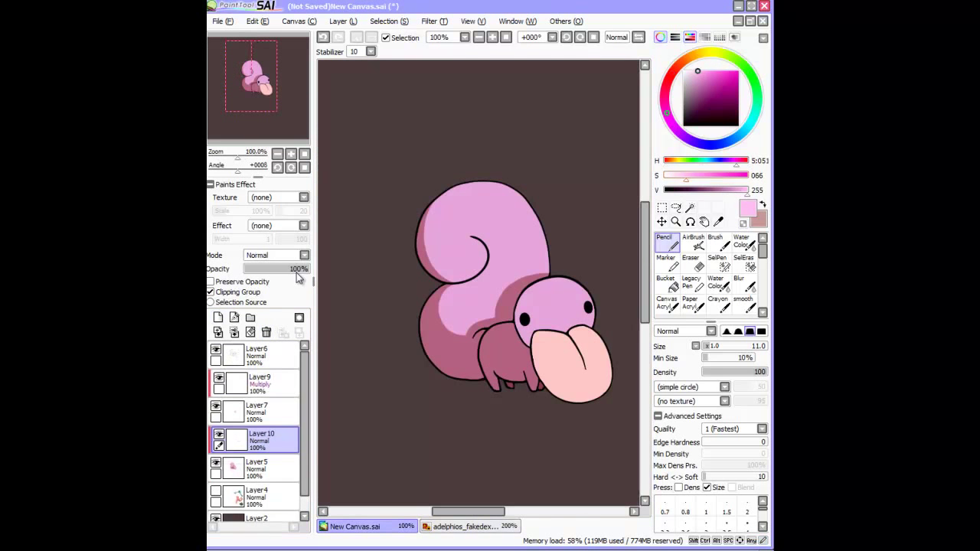
left_click_drag(499, 205, 512, 196)
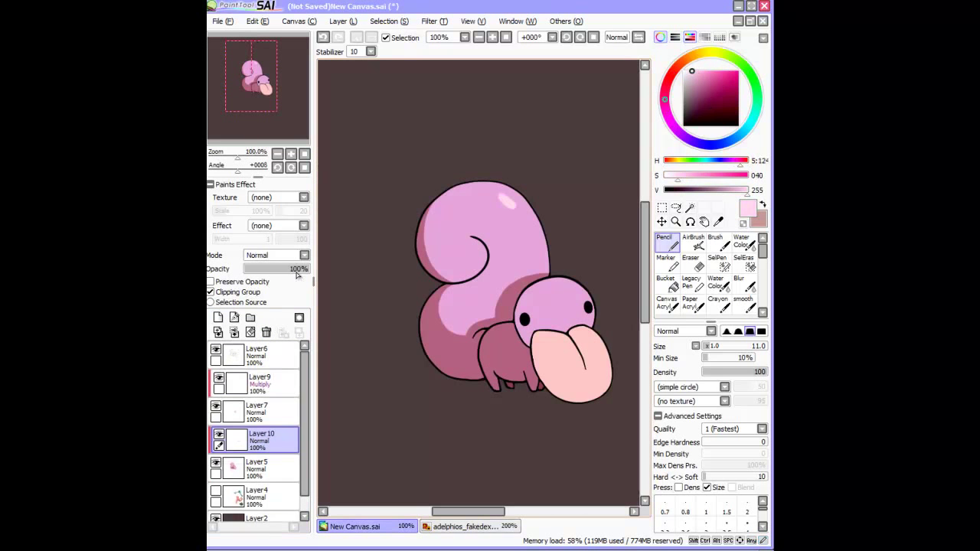
left_click(267, 331)
Shade the muzzle's edge and crease in muted red with pale highlights, and recolour the line art dark red
left_click(539, 360, "alt")
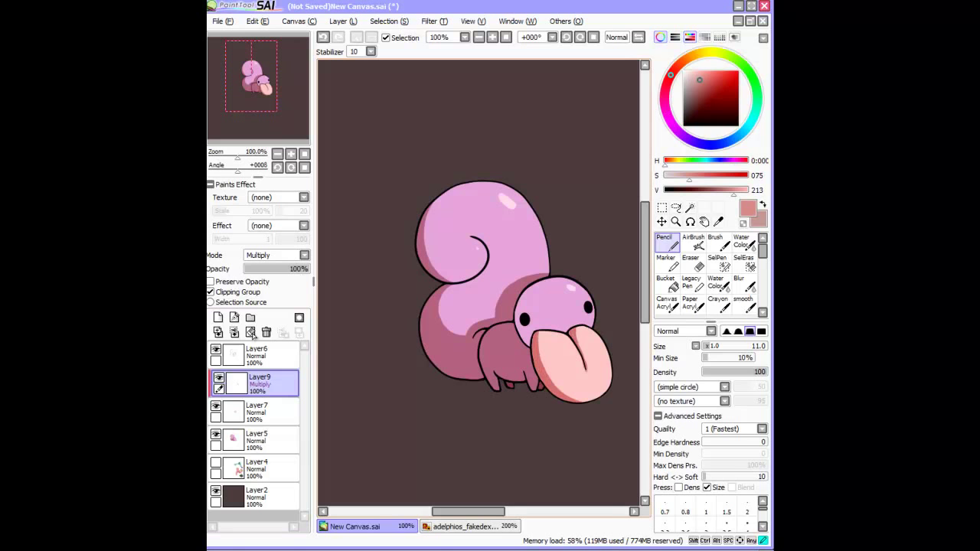
key("e")
key("n")
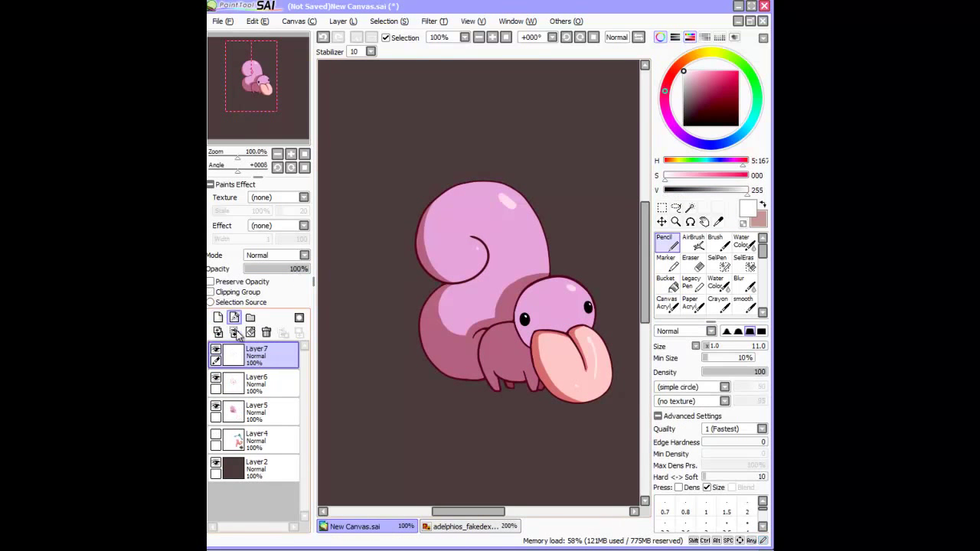
Add white highlights to both eyes, merge the finished creature with the other creatures' layer, and place it beside the goldfish
scroll(610, 340, "up", 2)
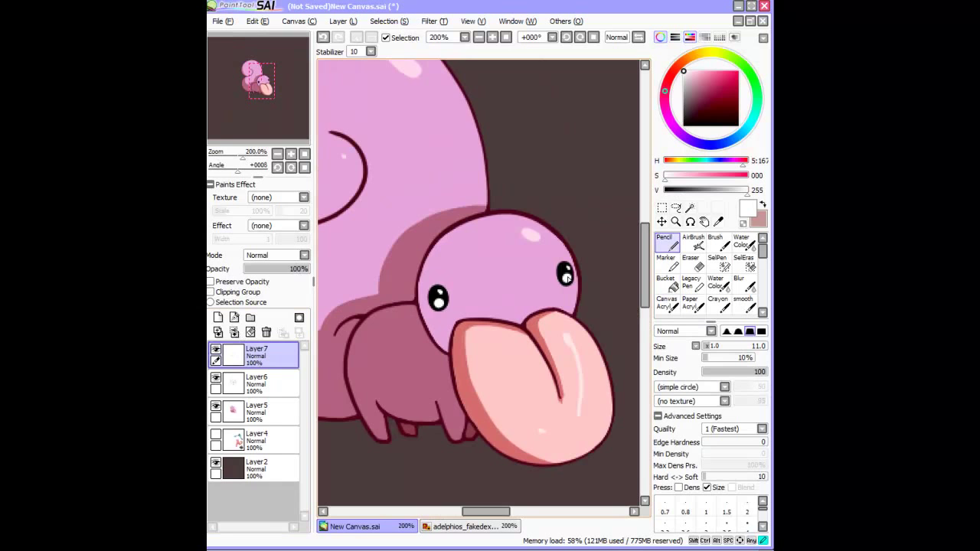
scroll(567, 277, "down", 2)
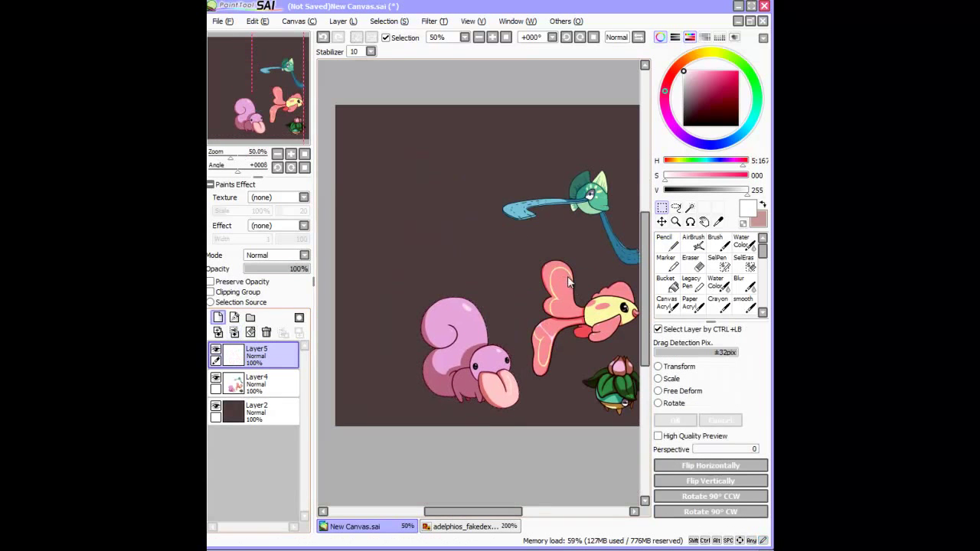
Handwrite "THANKS 4 WATCH" in slanted white letters with a size 37 Pencil in the empty area above the pink creature
key("n")
left_click_drag(368, 255, 409, 254)
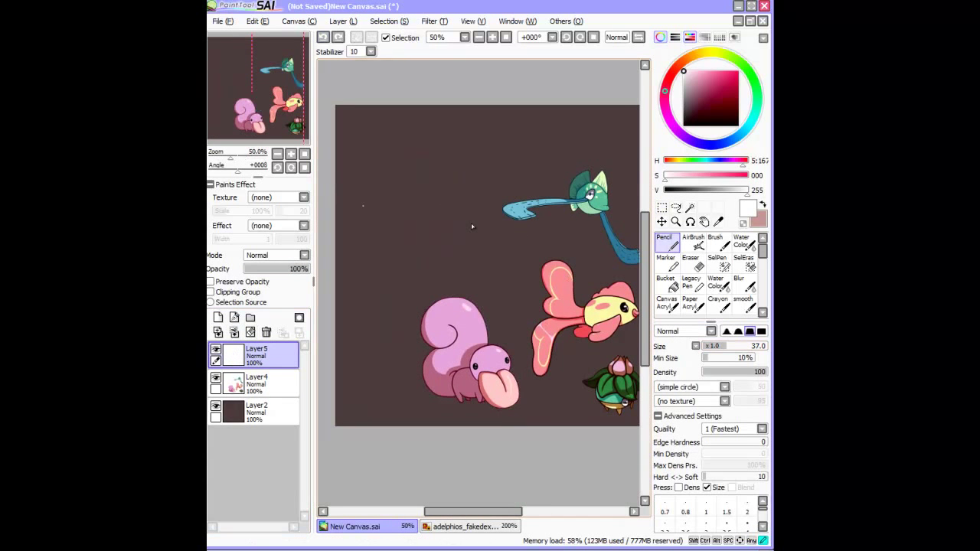
left_click_drag(352, 207, 373, 193)
left_click_drag(362, 200, 359, 220)
left_click_drag(375, 197, 379, 214)
left_click_drag(386, 188, 392, 206)
left_click_drag(395, 200, 417, 187)
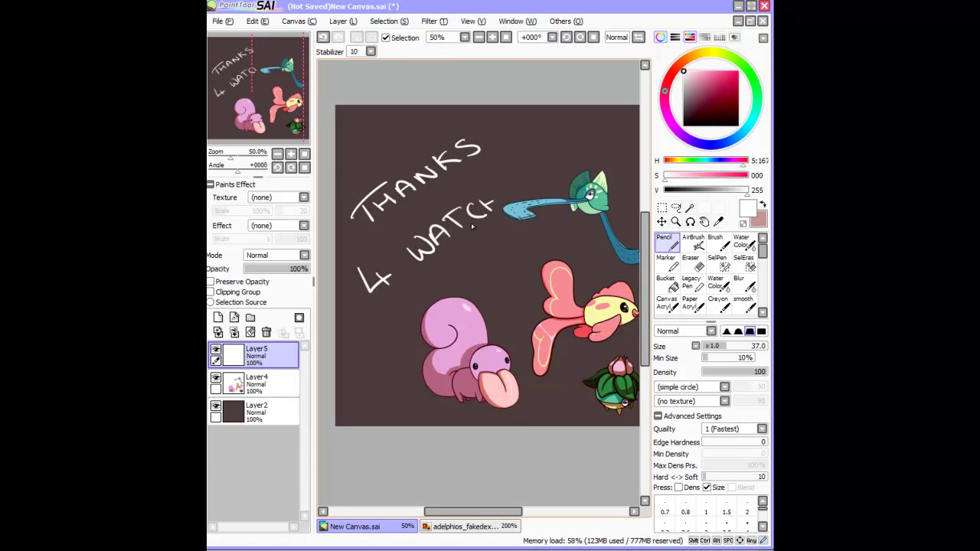